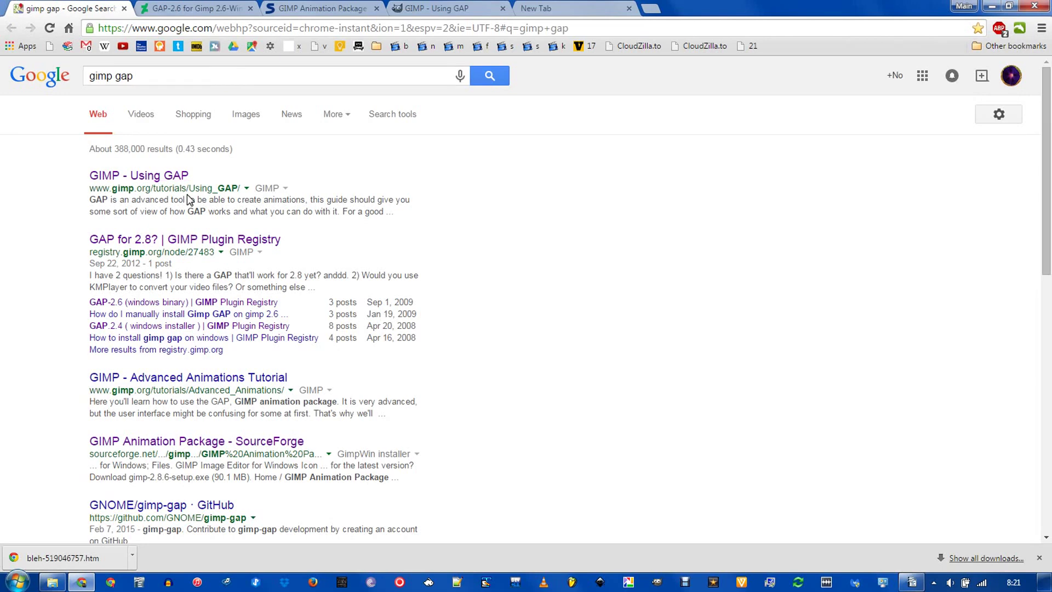
Step: Drop the deviantART GAP-2.6 download and get GAP 2.6.0 from Softpedia's External Mirror 1 instead
left_click(182, 6)
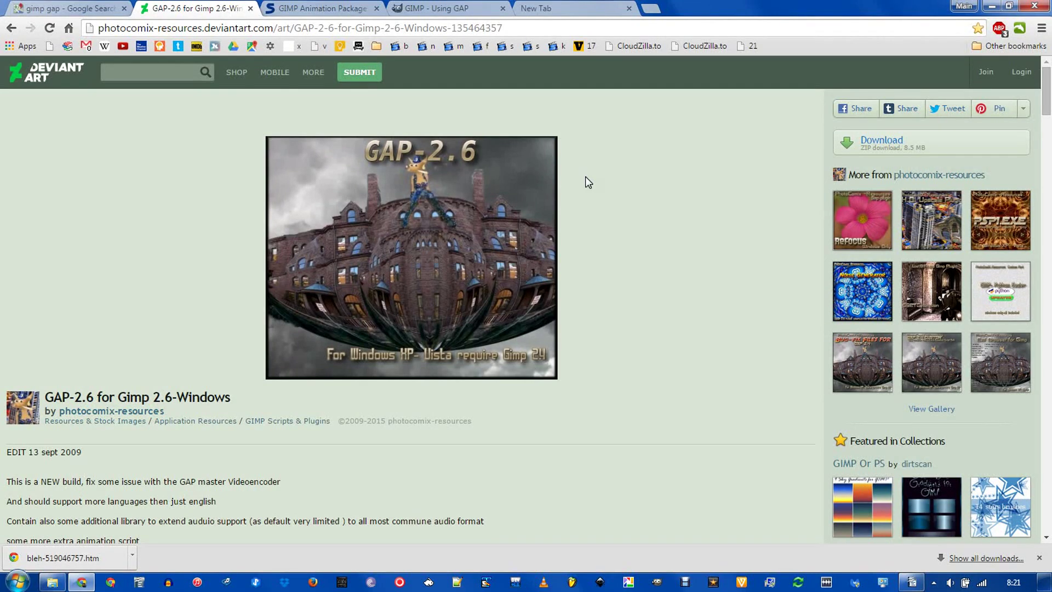
left_click(910, 140)
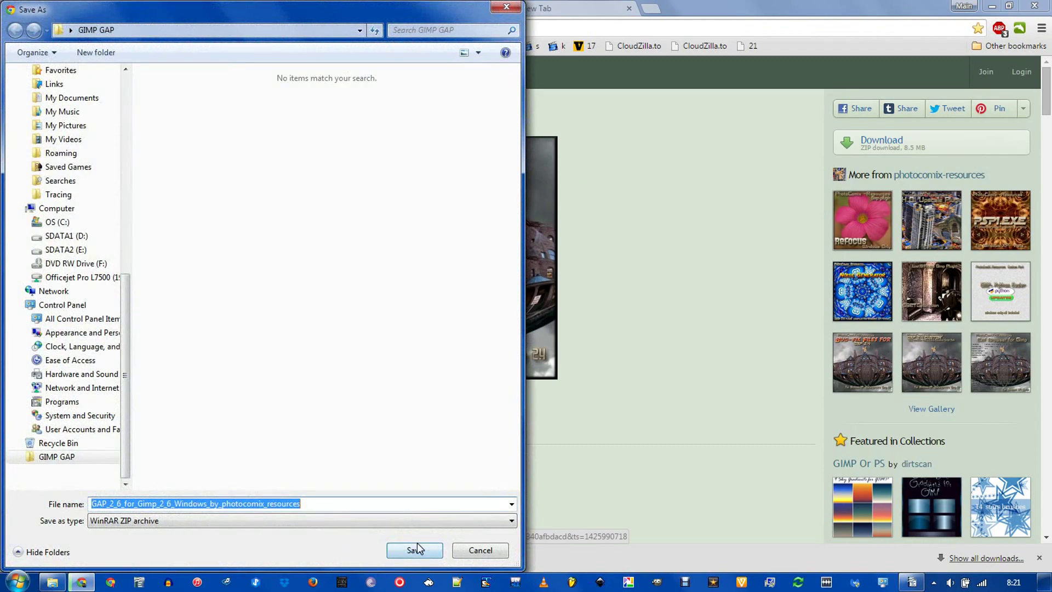
left_click(480, 550)
left_click(322, 8)
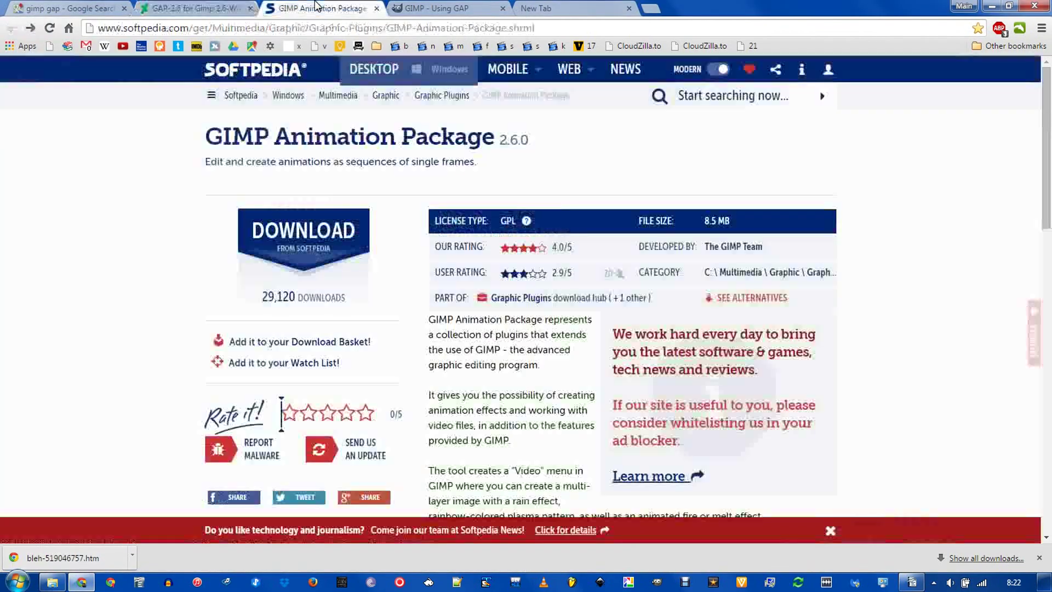
left_click(295, 239)
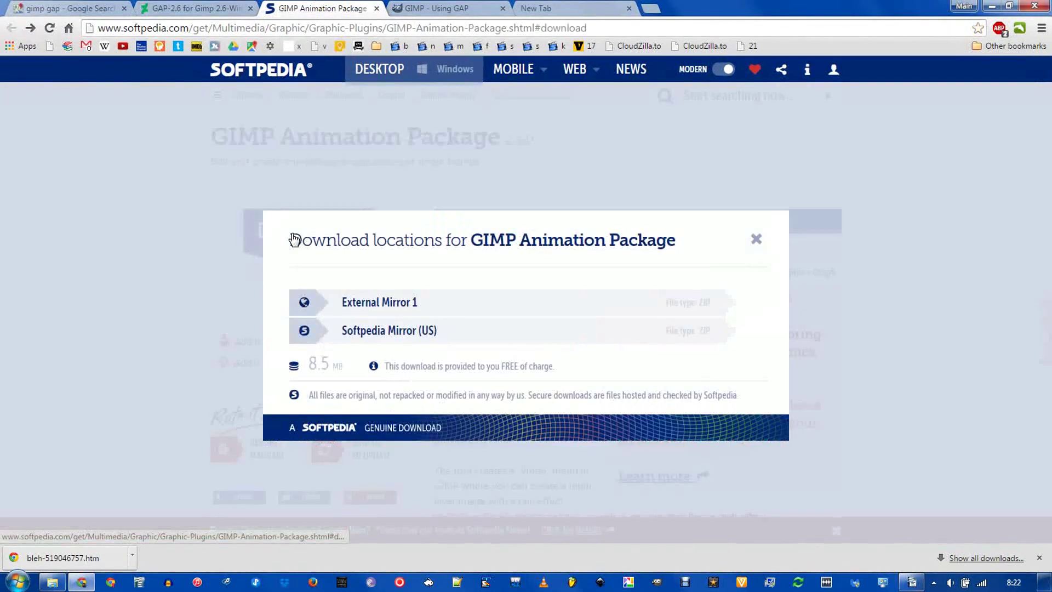
left_click(410, 306)
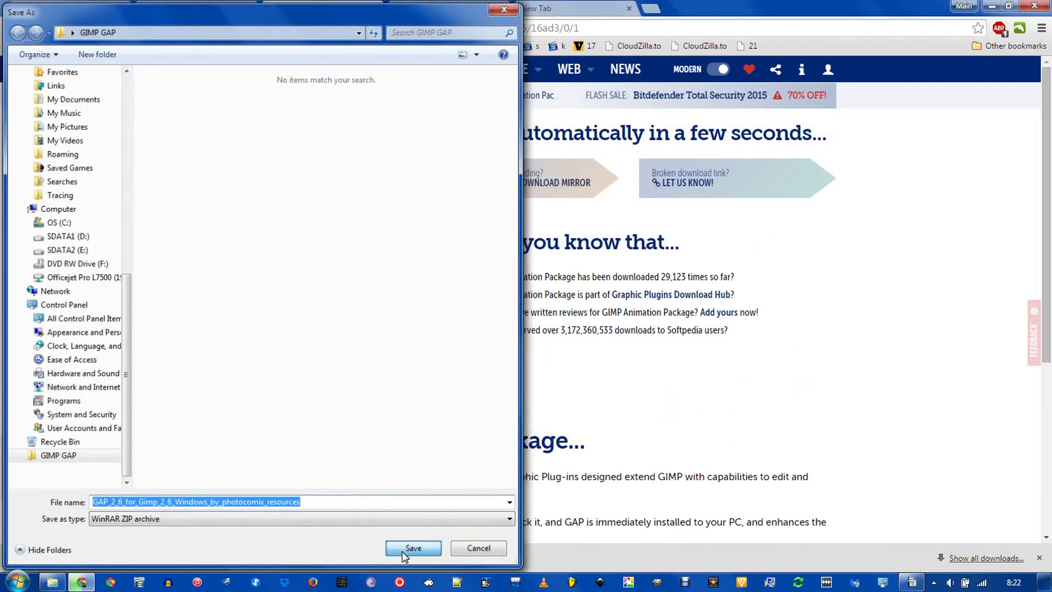
Step: Save the GAP zip into the GIMP GAP folder and extract it there with WinRAR
left_click(414, 548)
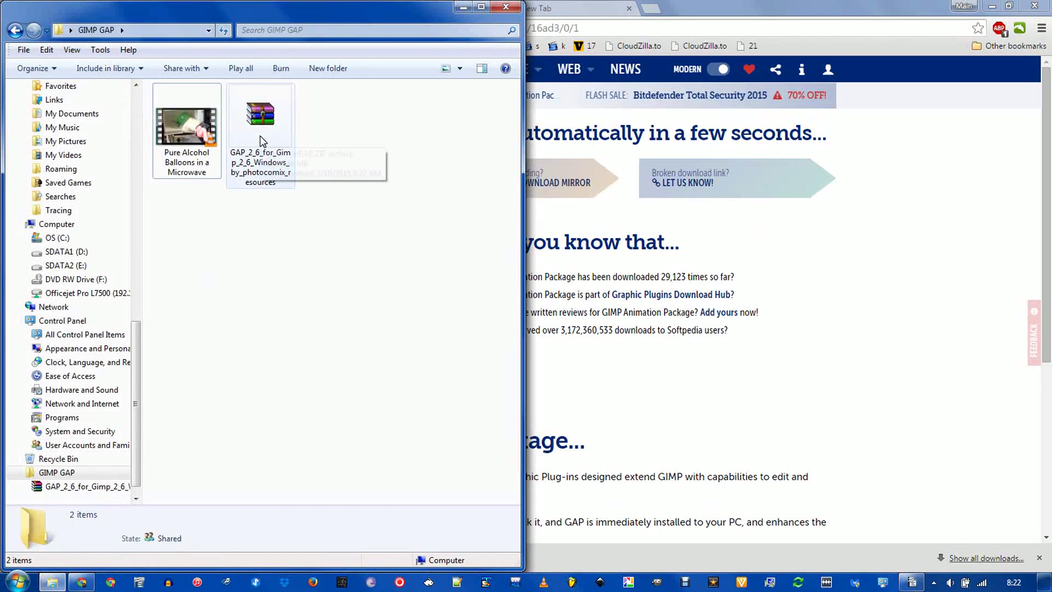
left_click(260, 136)
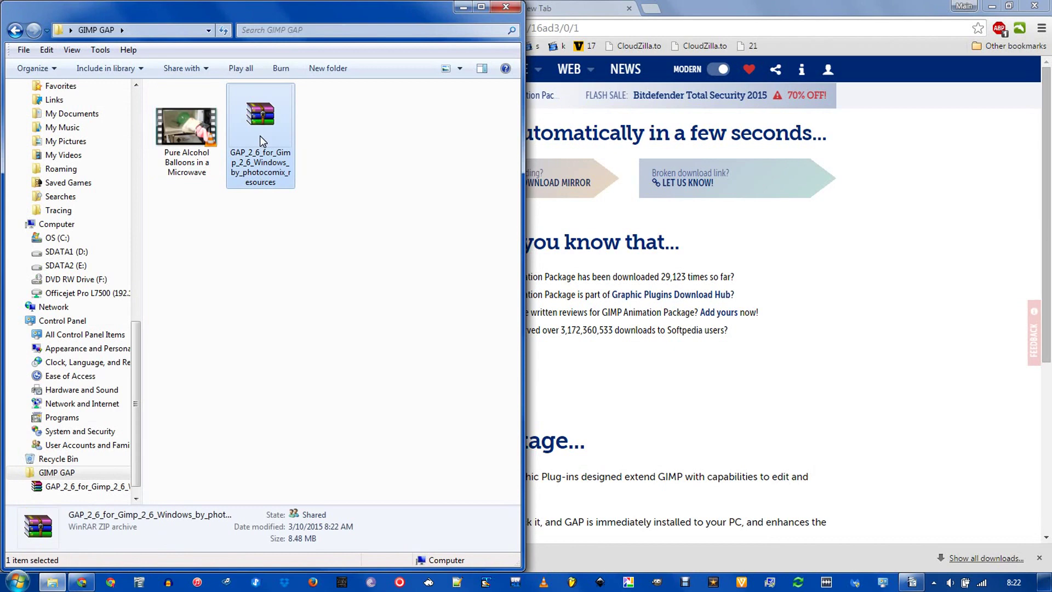
right_click(260, 136)
mouse_move(189, 160)
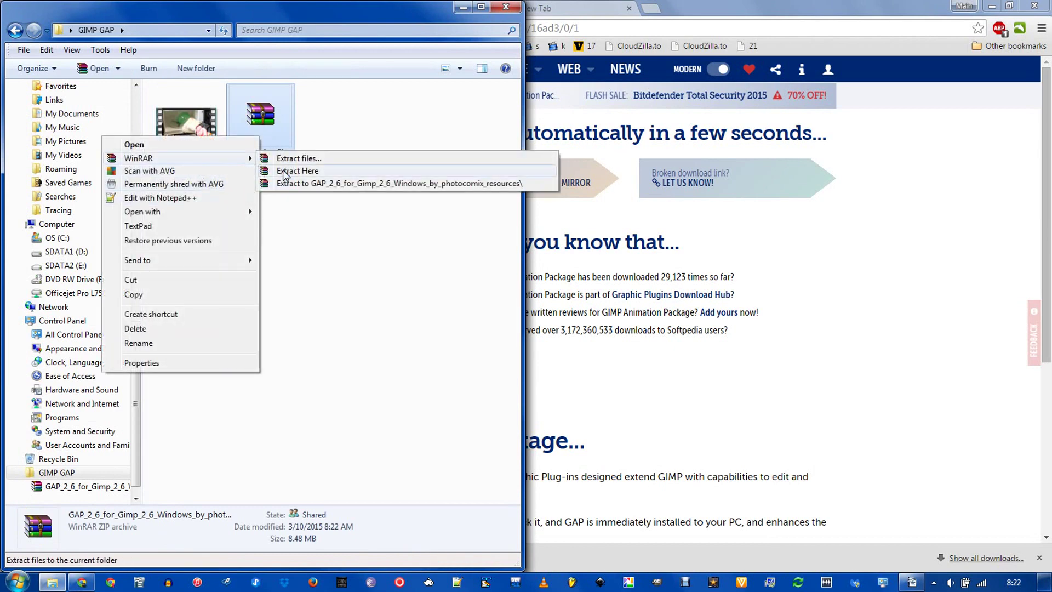
left_click(284, 173)
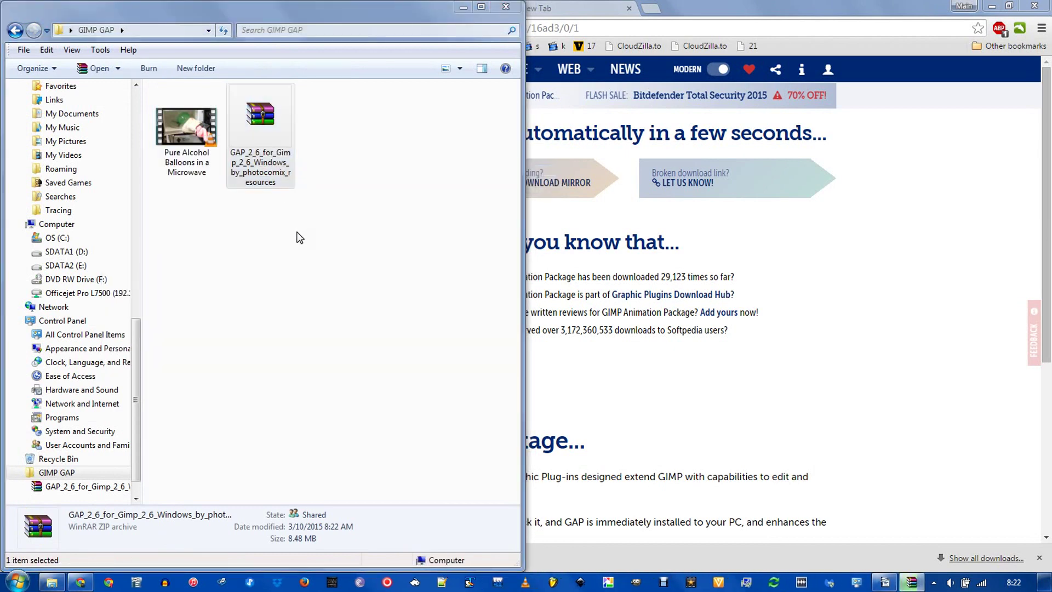
Step: Open GAP.2.6_win > GAP-installer and select Gimp-GAP-2.6.0-Setup2
double_click(183, 118)
left_click(189, 148)
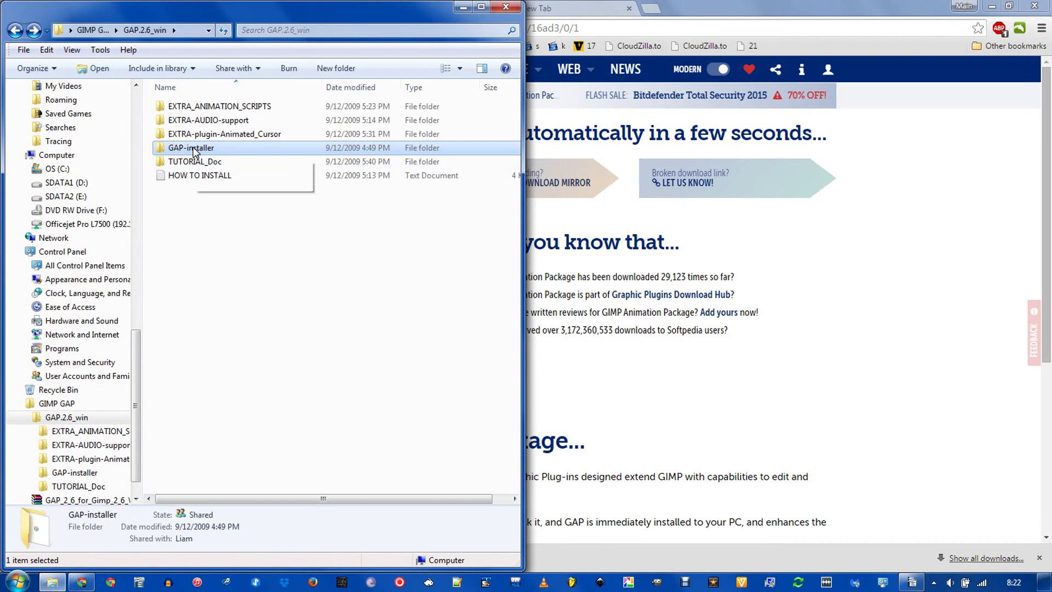
double_click(192, 148)
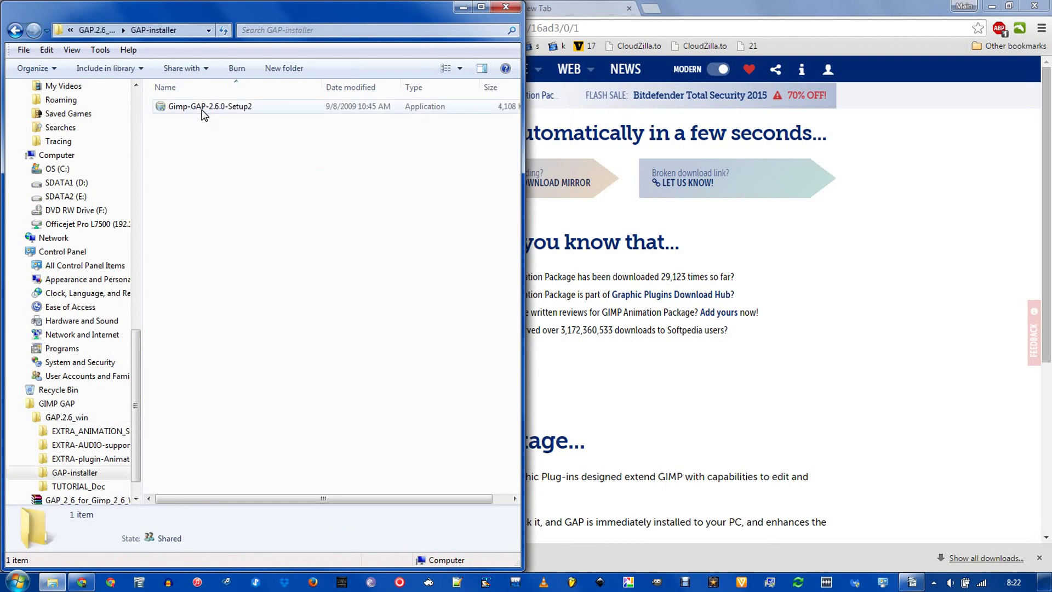
left_click(204, 112)
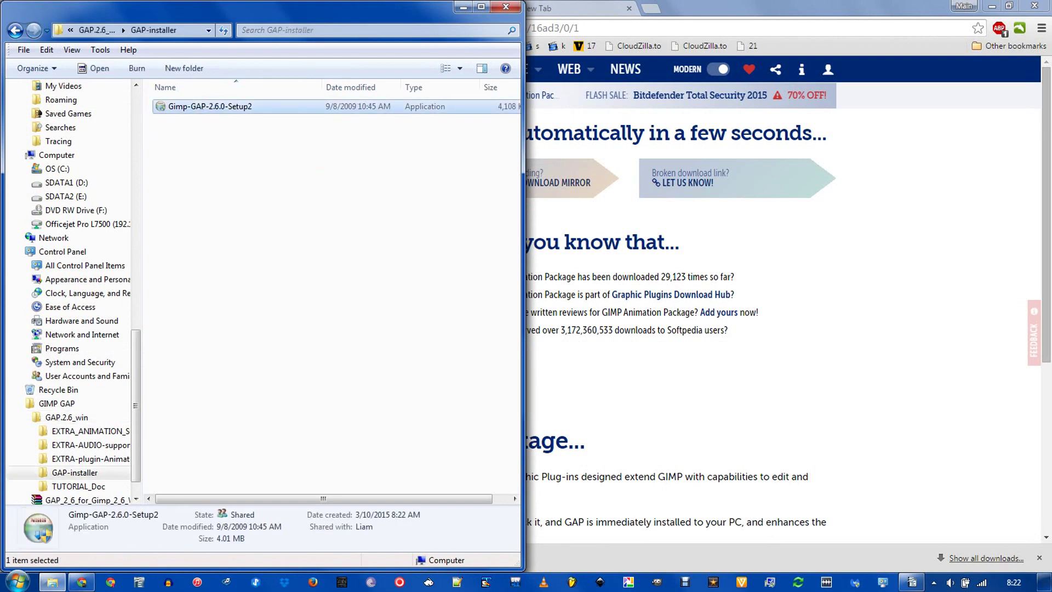
Step: Run the GAP 2.6.0 setup in English, accept the licence, and install into a new folder under GIMP GAP
key("Return")
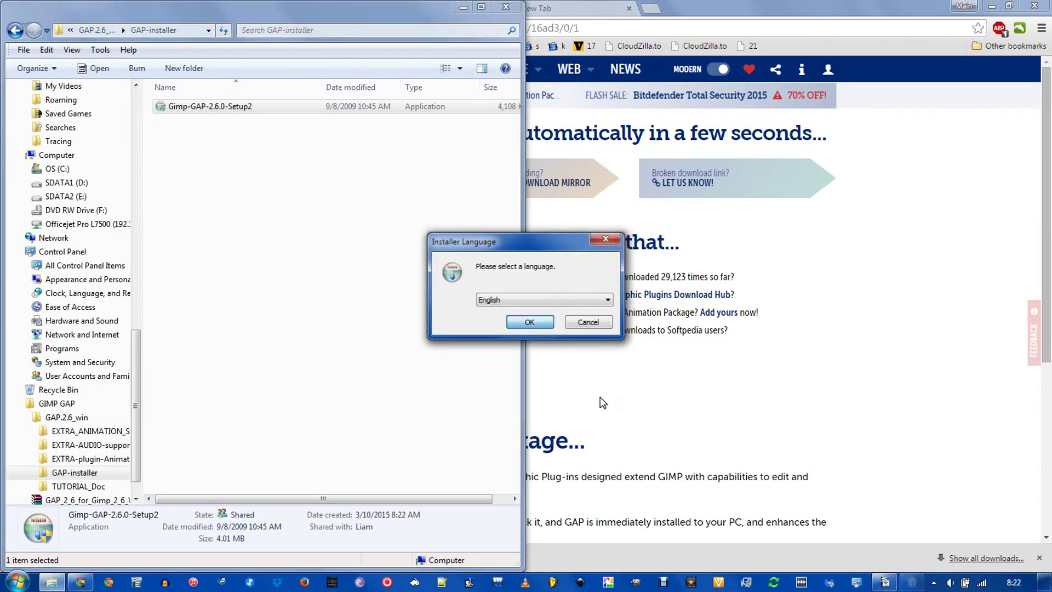
left_click(529, 322)
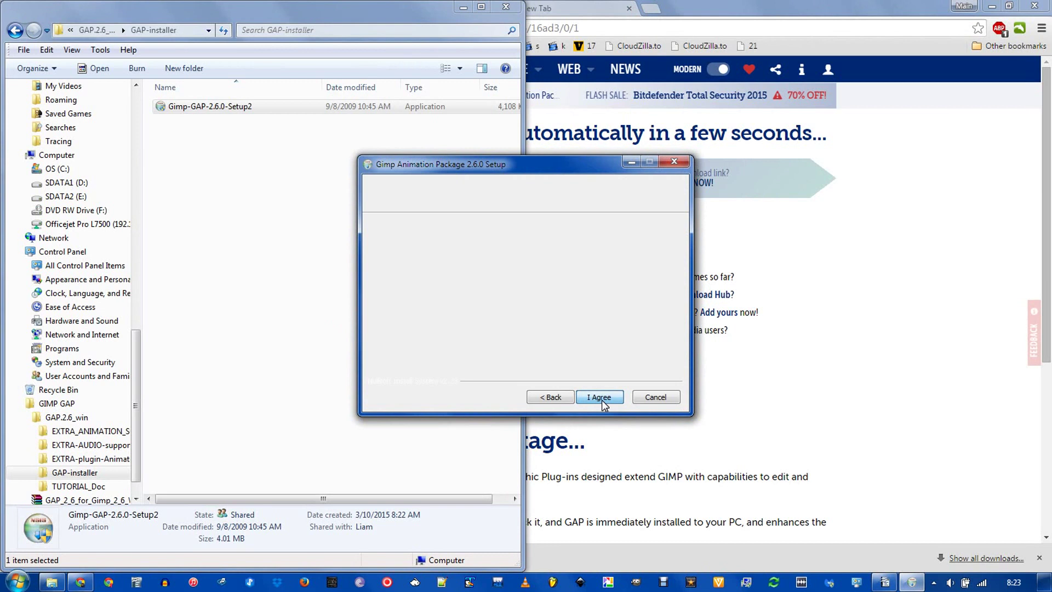
left_click(602, 400)
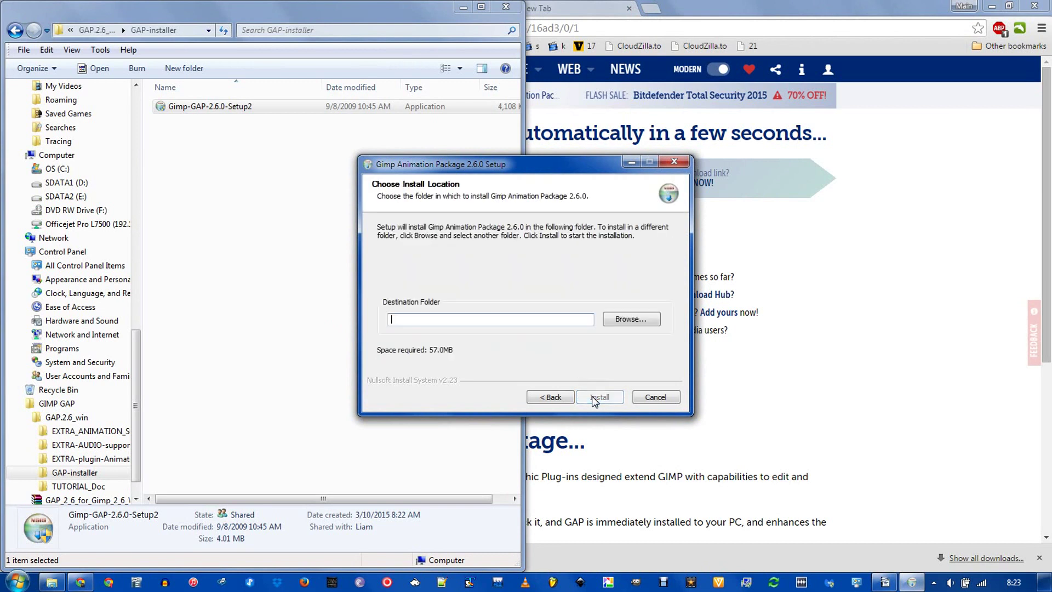
left_click(624, 322)
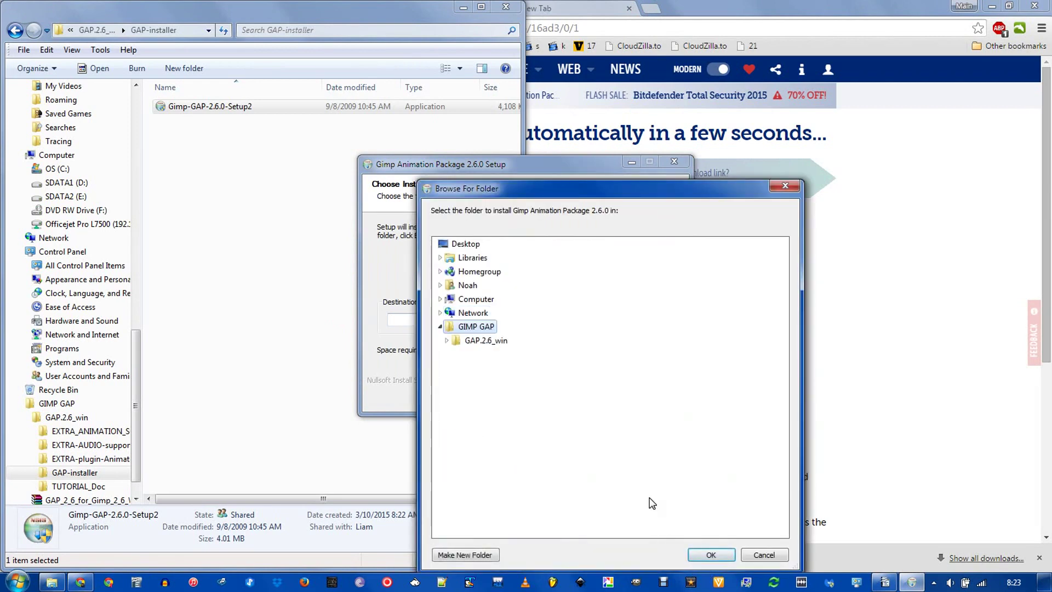
left_click(465, 554)
left_click(711, 555)
left_click(597, 397)
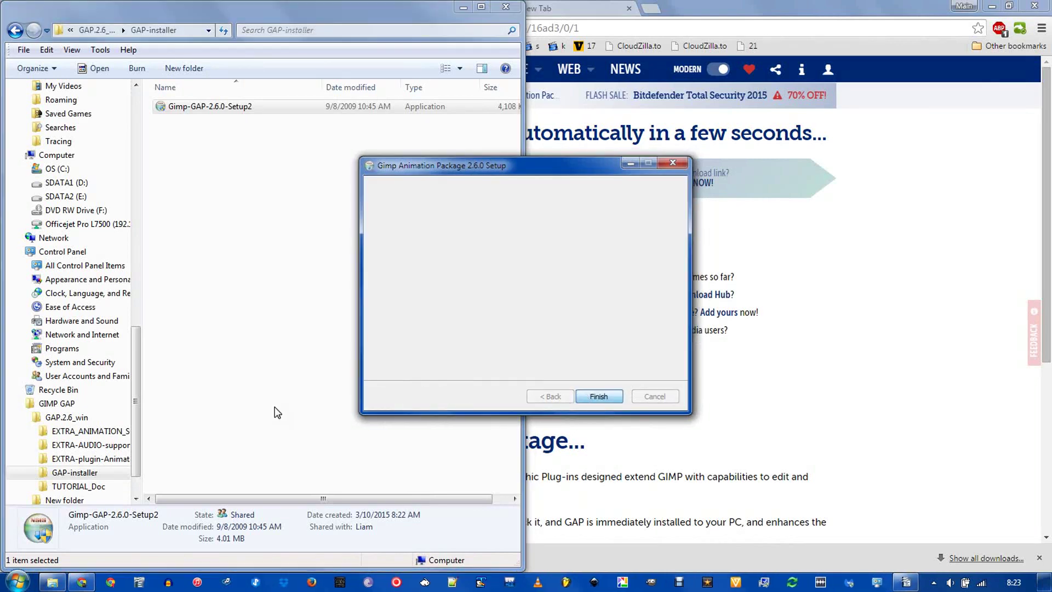
Step: Close the finished installer and expand New folder's lib and gimp folders in Explorer
key("Escape")
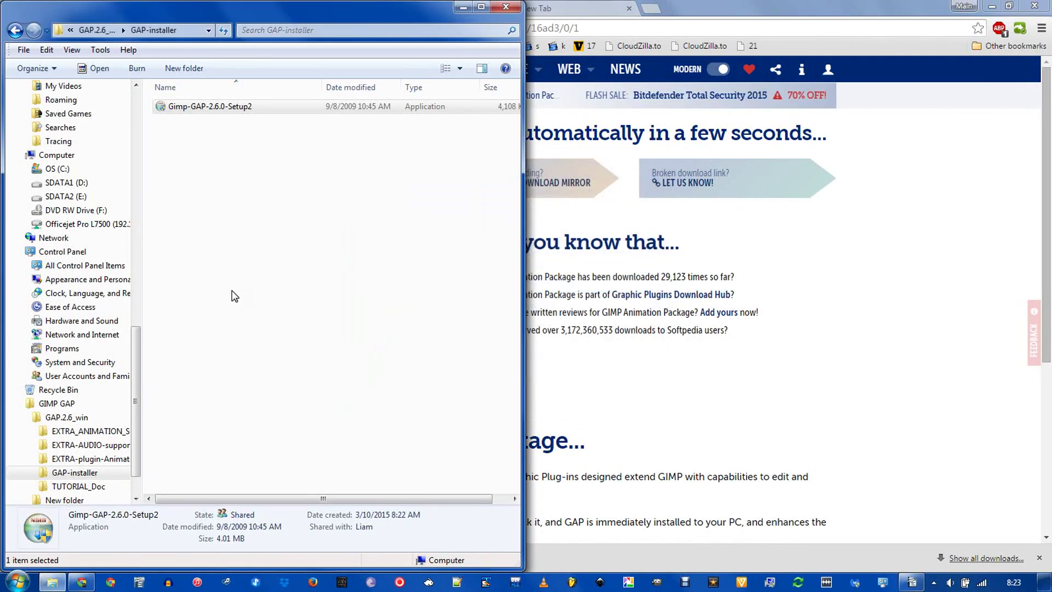
scroll(136, 352, "down", 1)
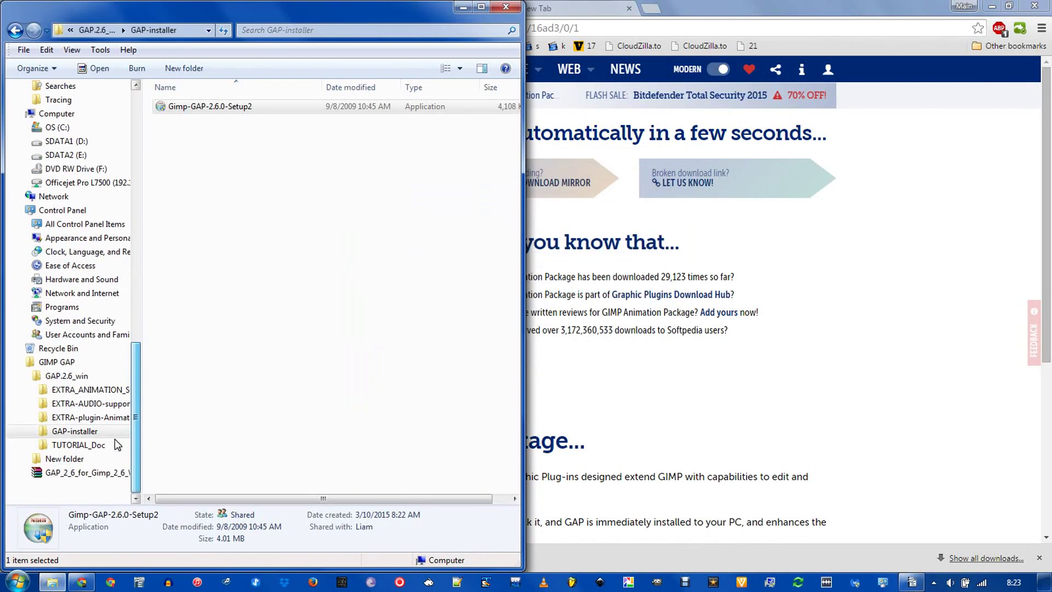
left_click(27, 459)
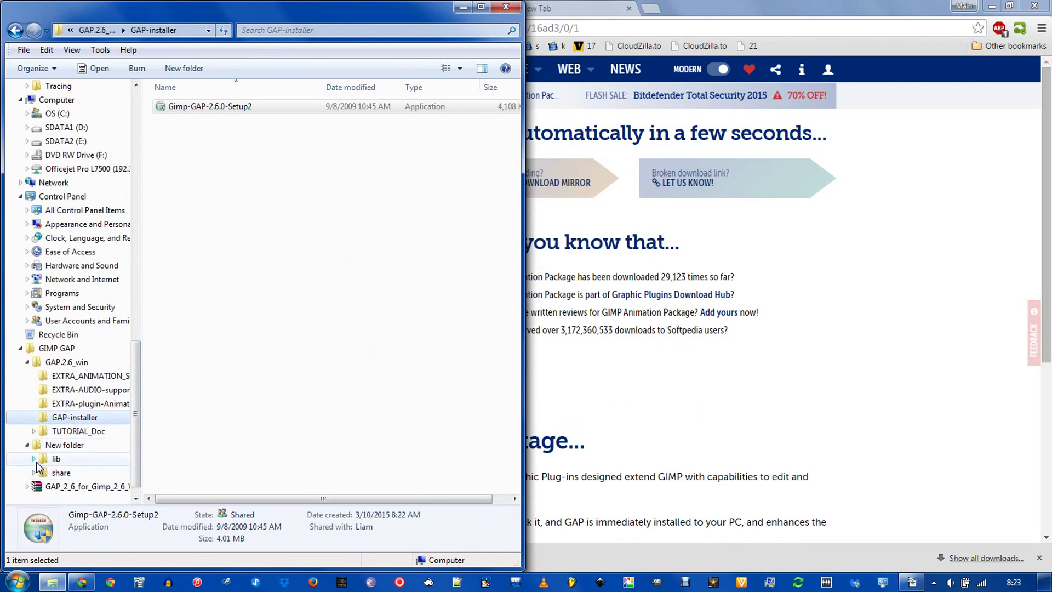
left_click(34, 459)
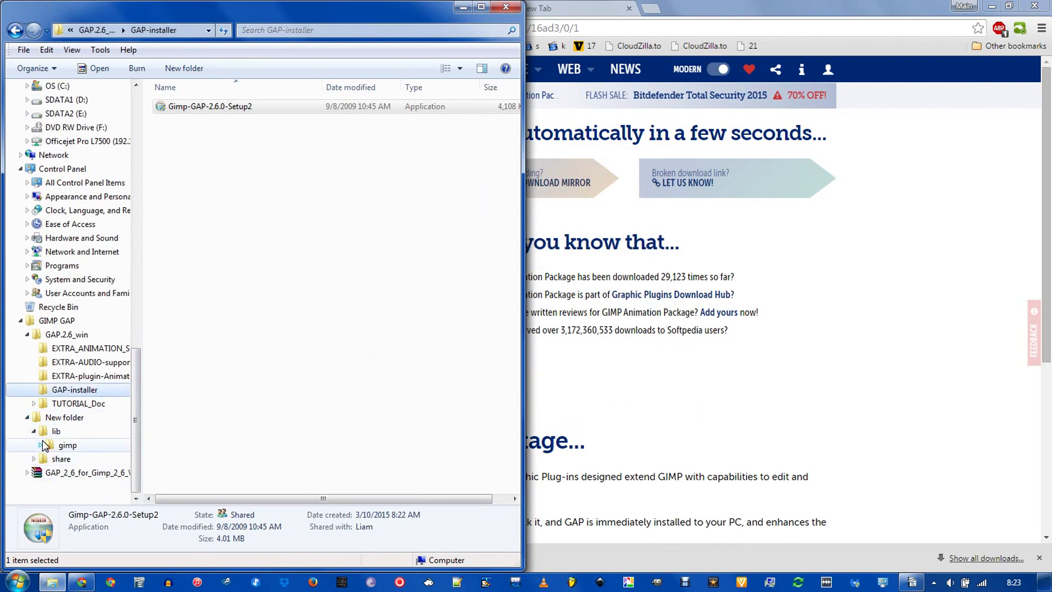
left_click(42, 445)
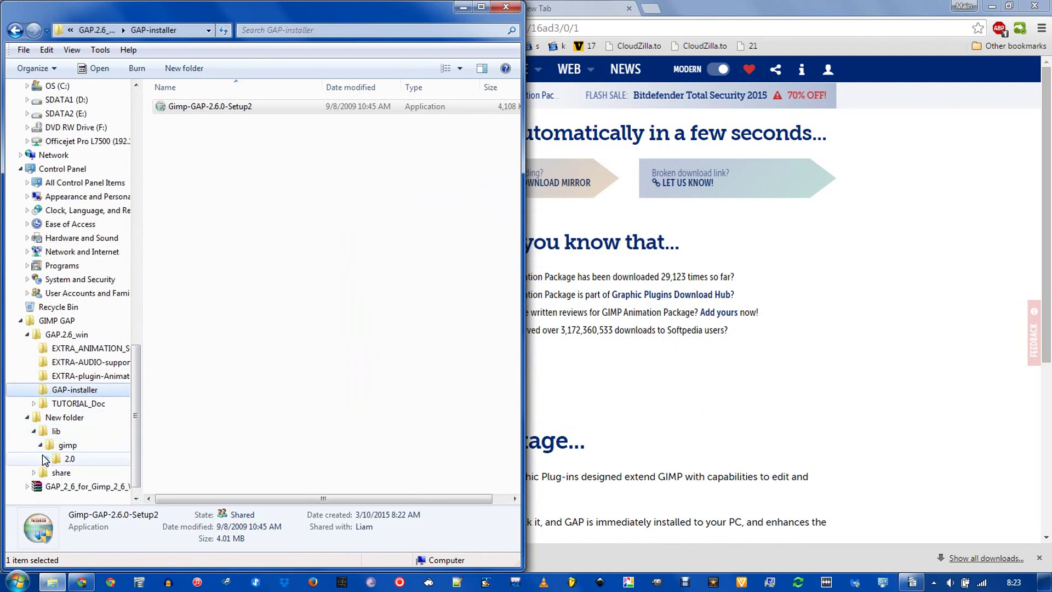
left_click(62, 419)
Step: Open lib\gimp\2.0\plug-ins and select all 27 GAP plug-in files
double_click(195, 108)
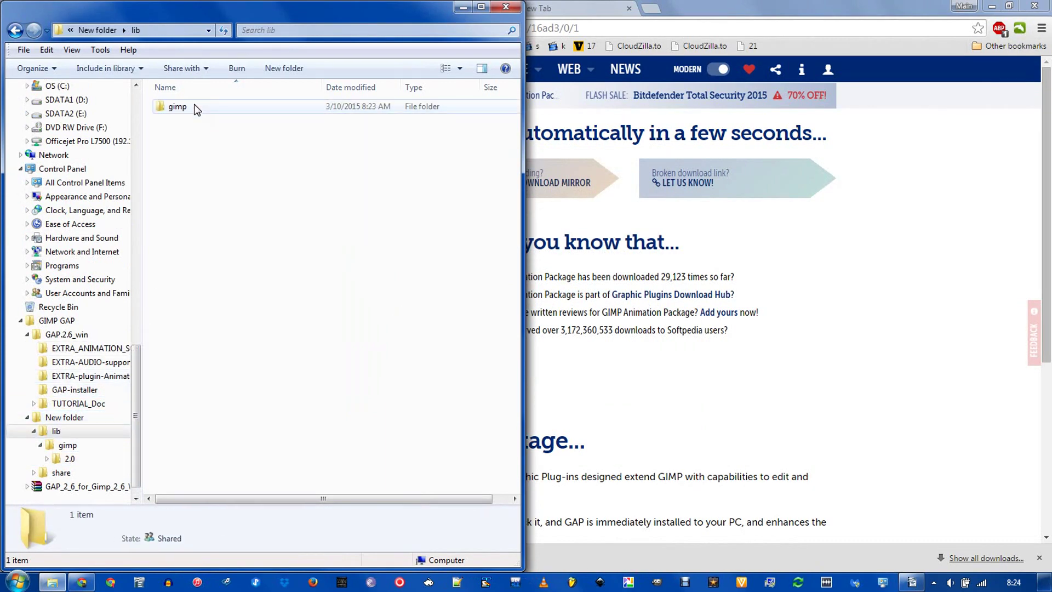
double_click(193, 108)
double_click(189, 108)
left_click(190, 108)
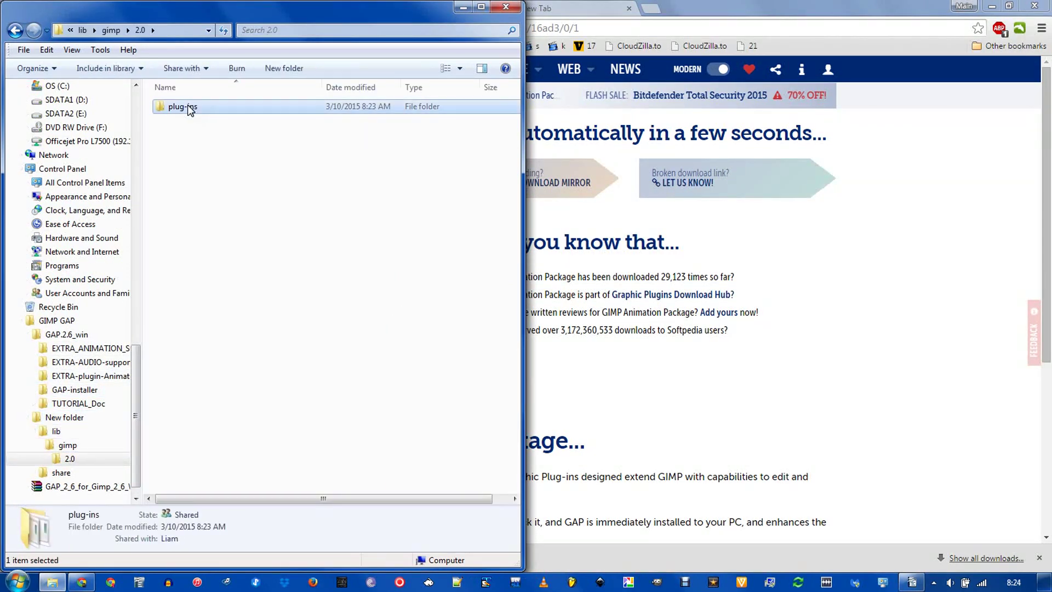
double_click(190, 109)
left_click(176, 203)
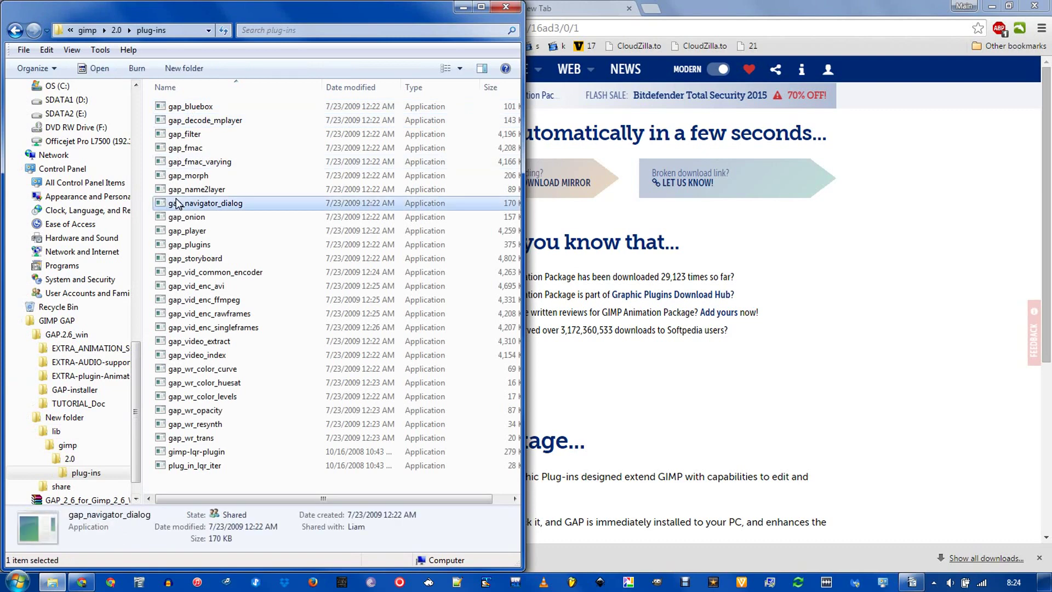
key("ctrl+a")
mouse_move(55, 582)
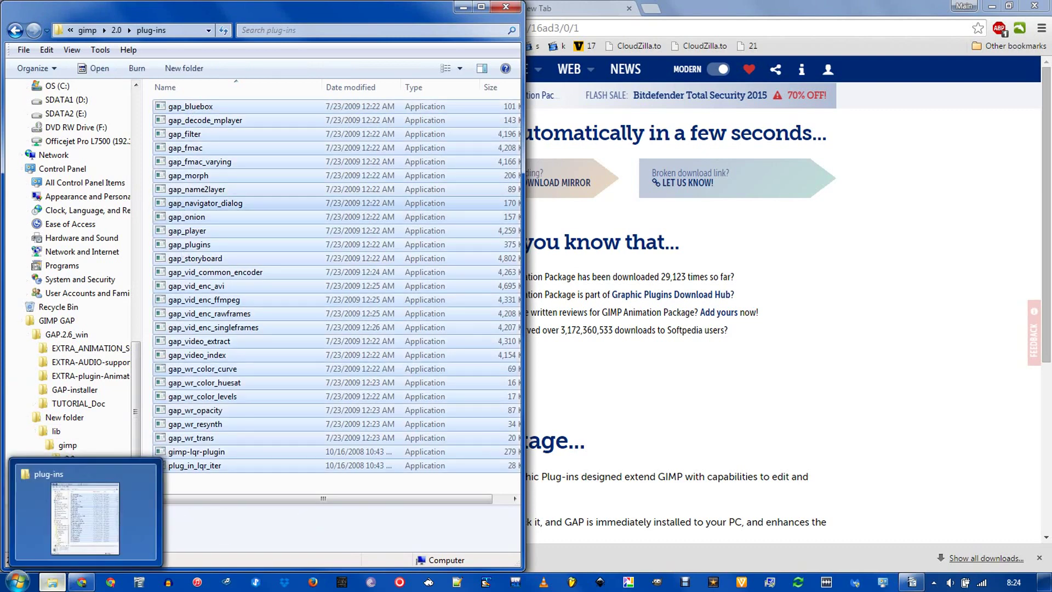
right_click(52, 582)
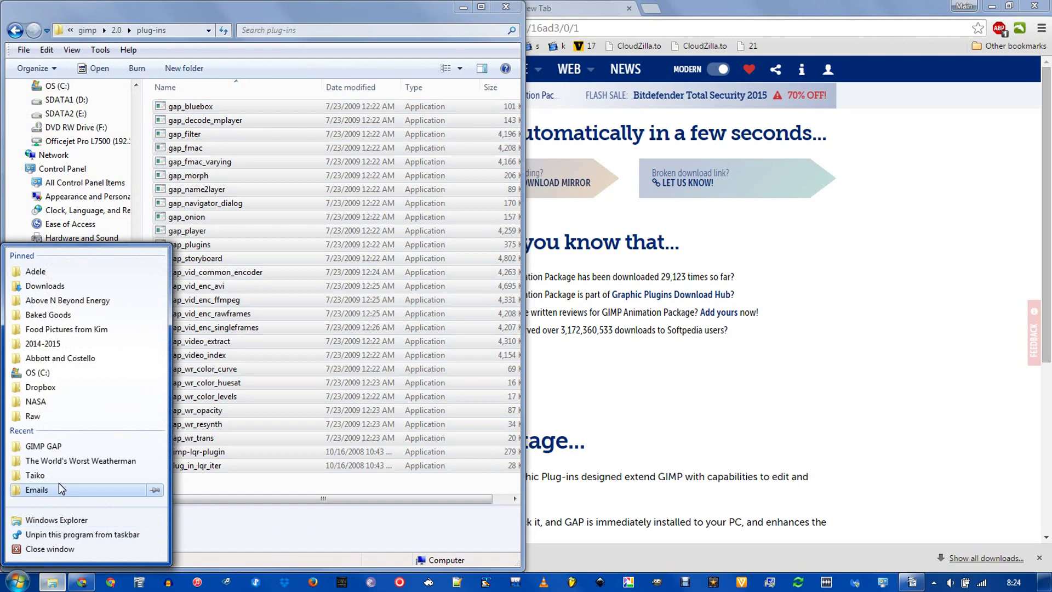
Step: Open a second Explorer window at C:, snap it right, and browse to the user's .gimp-2.8\plug-ins folder
left_click(33, 371)
left_click_drag(425, 25, 1050, 33)
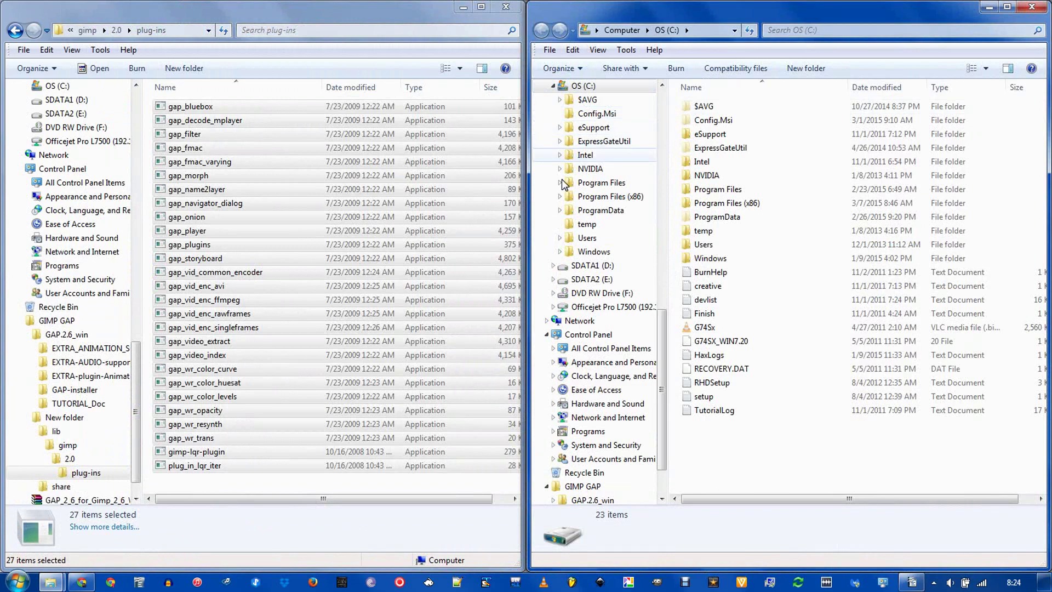
left_click(560, 237)
left_click(567, 279)
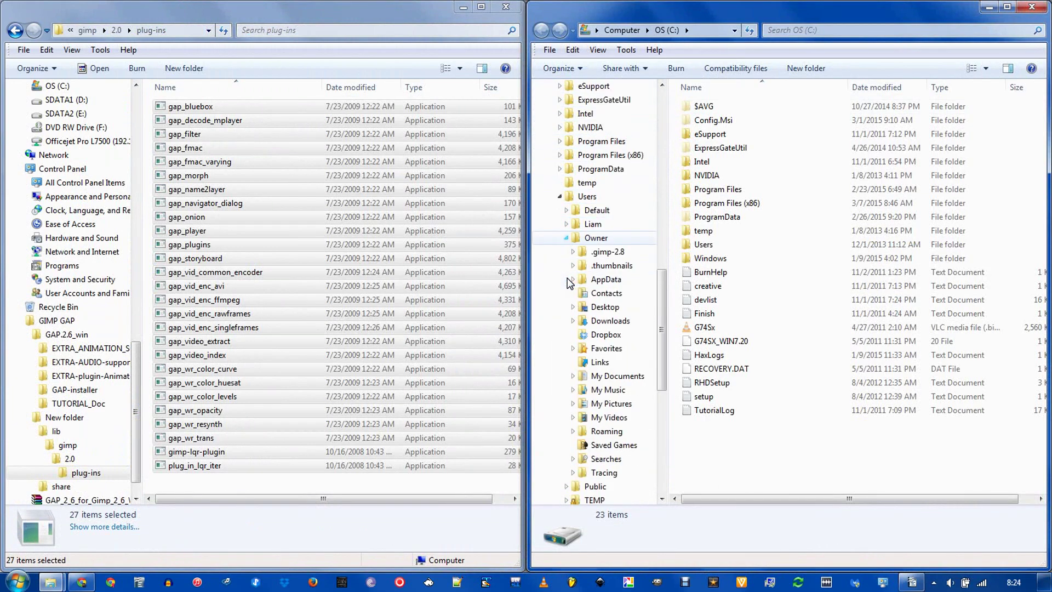
left_click(573, 252)
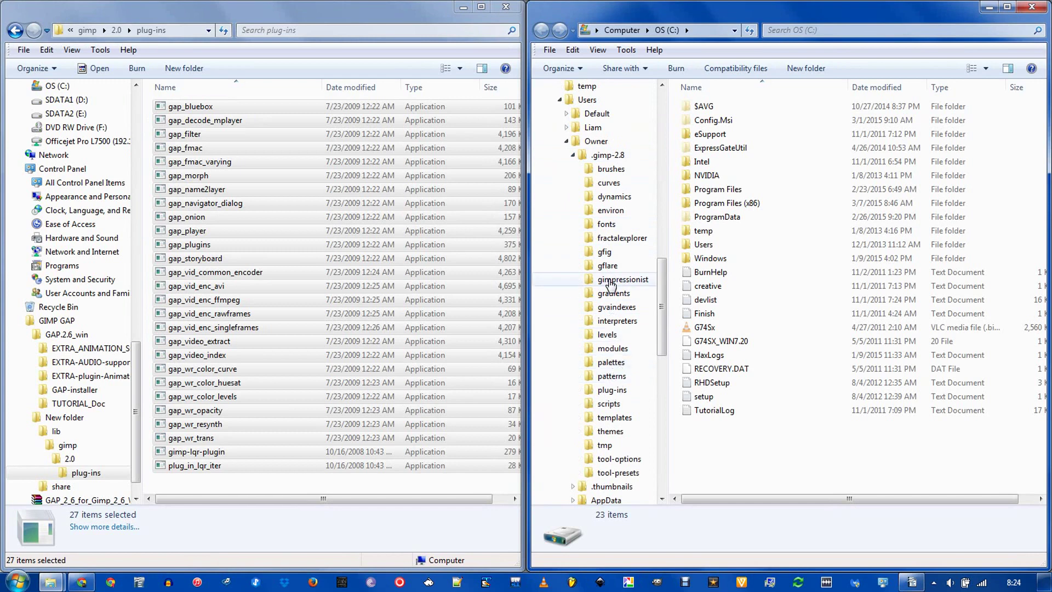
left_click(612, 389)
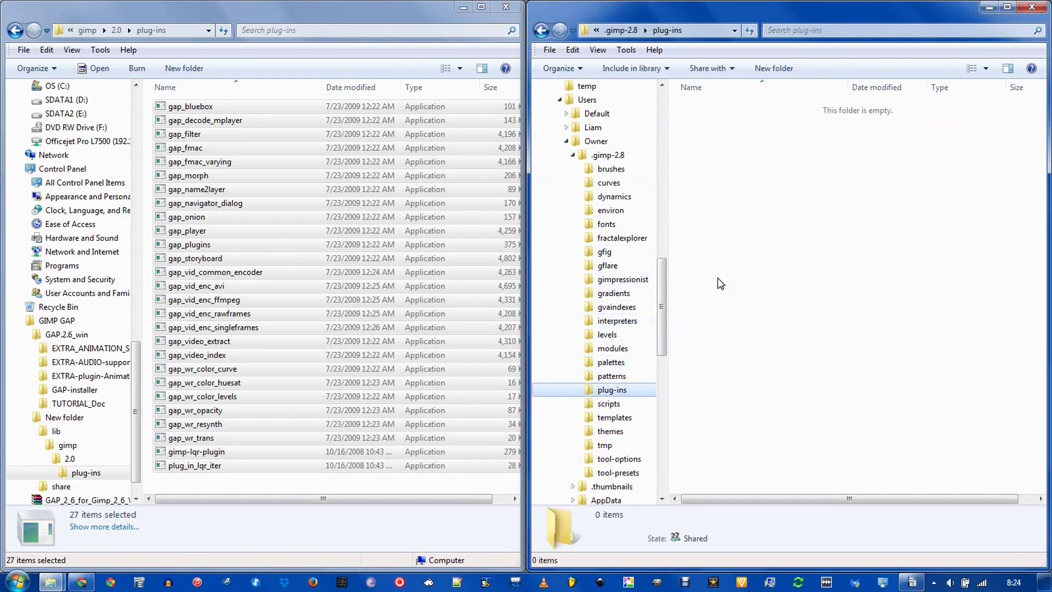
Step: Copy the 27 GAP plug-in files and paste them into .gimp-2.8\plug-ins
right_click(182, 283)
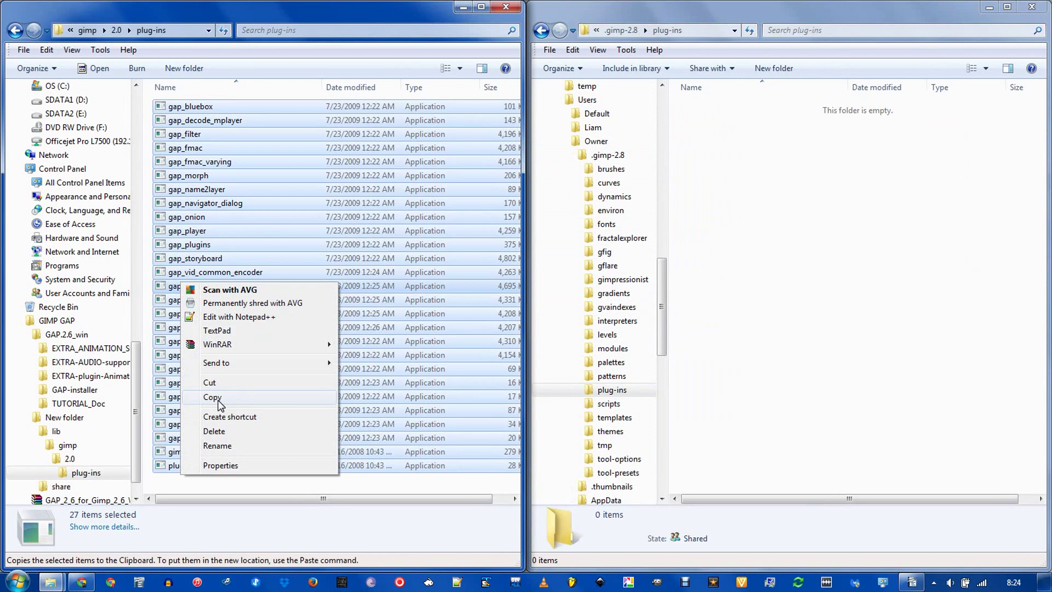
left_click(235, 397)
left_click(790, 256)
key("ctrl+v")
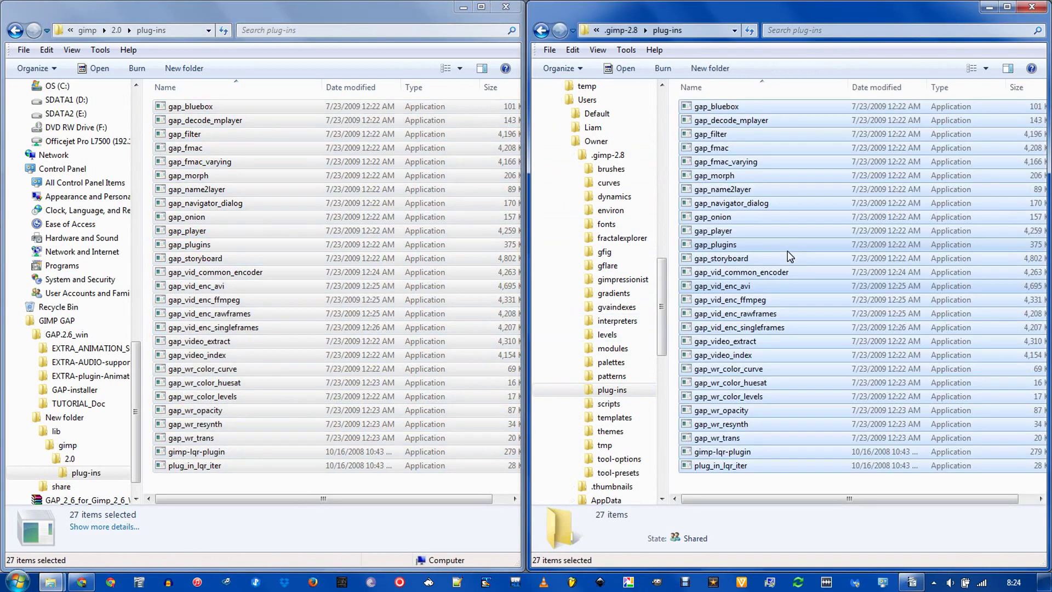
Step: Collapse lib and open the share\gimp\2.0\scripts folder of the GAP install
left_click(40, 445)
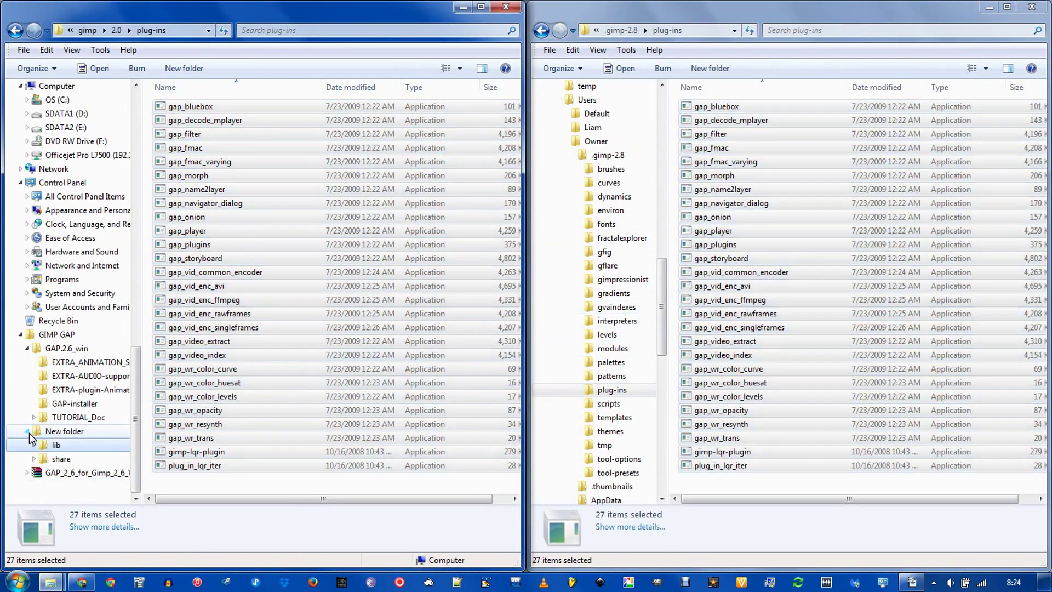
left_click(33, 431)
left_click(33, 446)
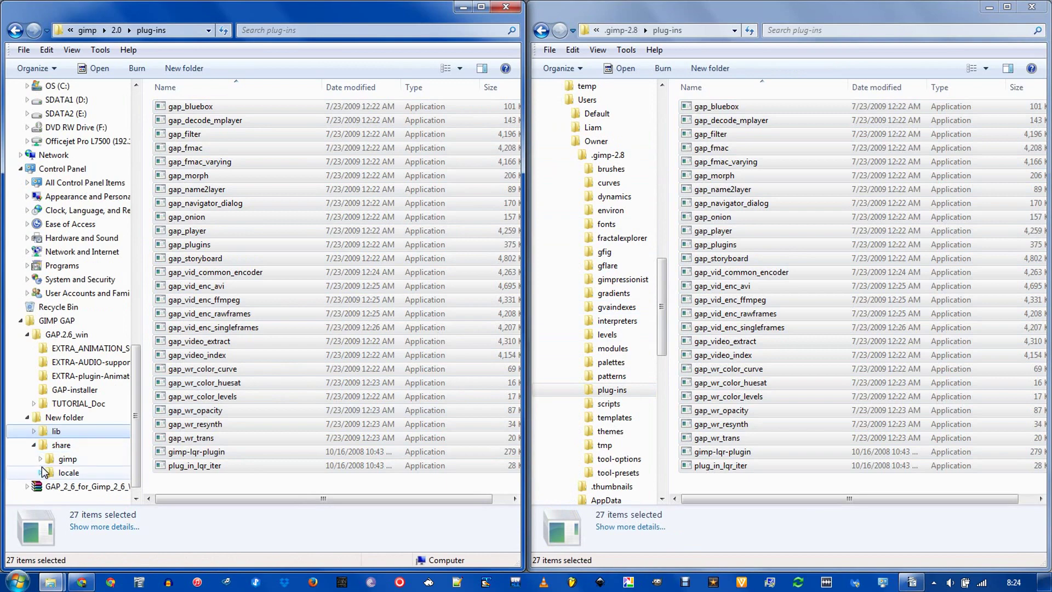
left_click(40, 459)
left_click(46, 473)
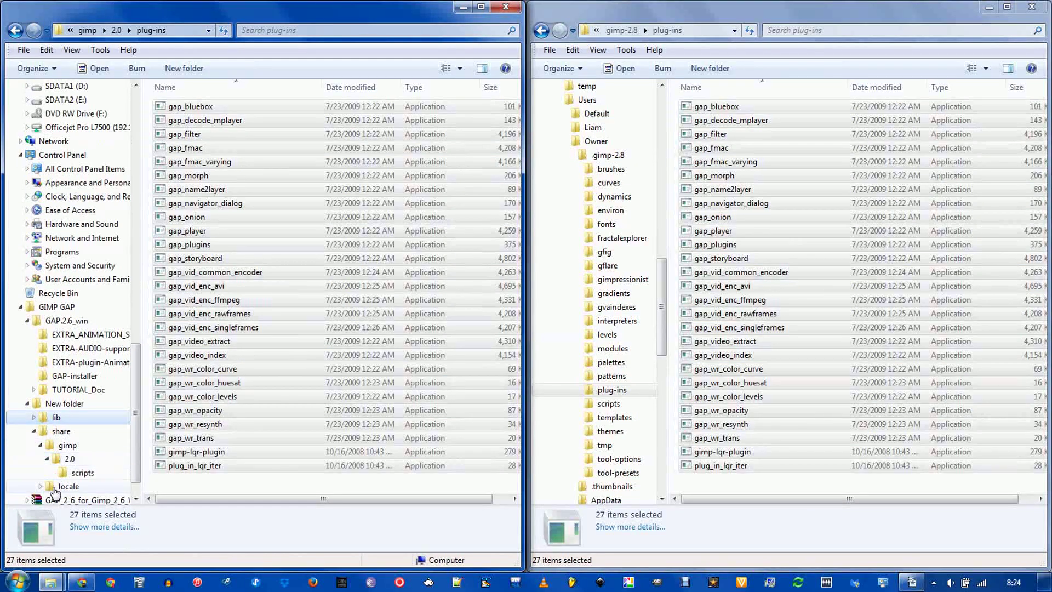
left_click(76, 473)
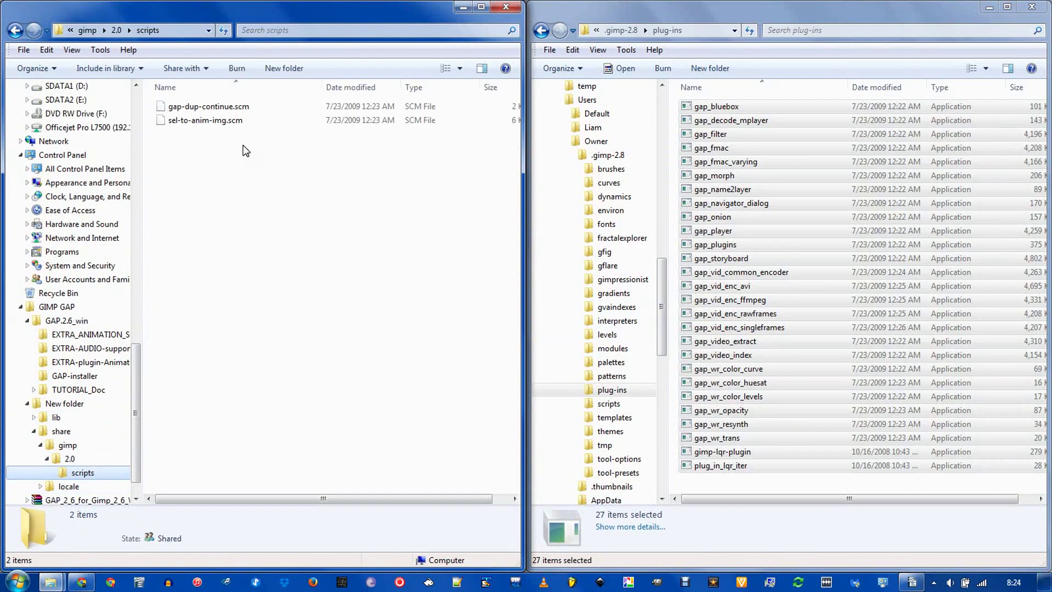
Step: Select gap-dup-continue.scm and sel-to-anim-img.scm and paste them into .gimp-2.8\scripts
left_click(212, 107)
key("ctrl+a")
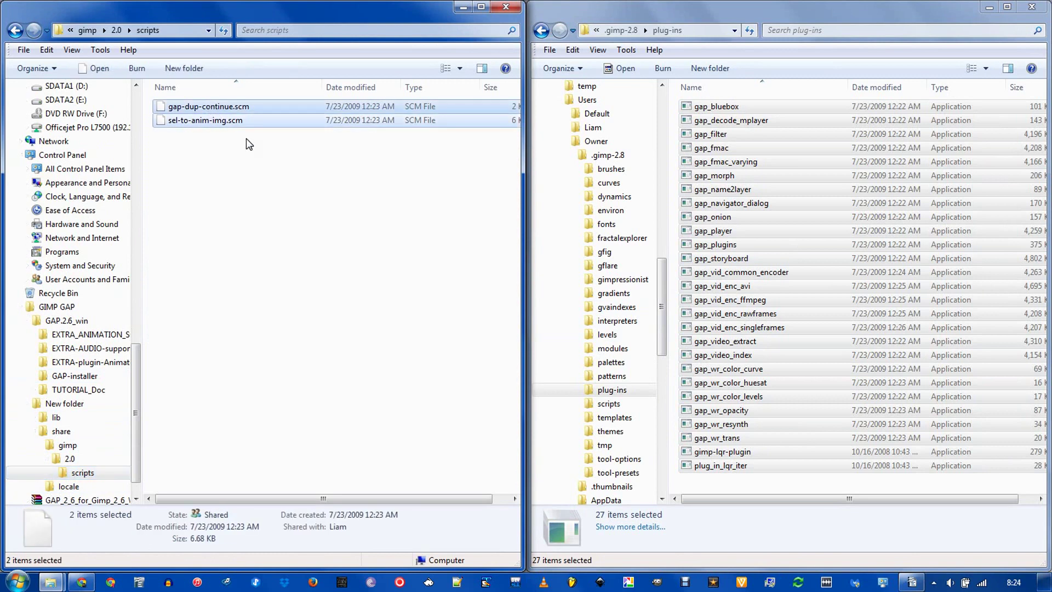
left_click(608, 390)
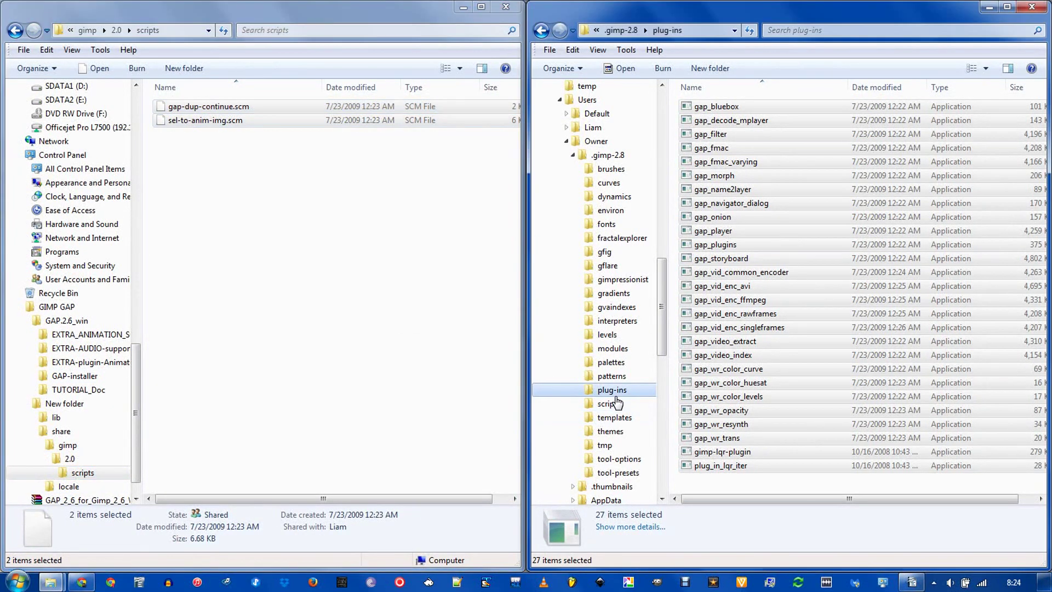
left_click(610, 404)
key("ctrl+v")
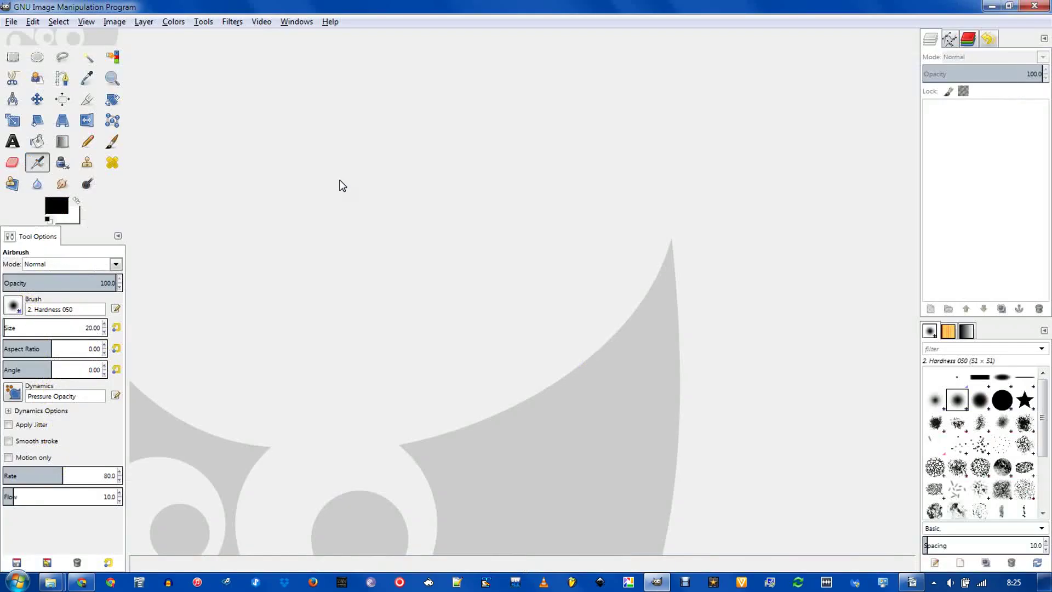
Step: Start Extract Videorange with Pure Alcohol Balloons in a Microwave.avi from GIMP GAP as input video
left_click(259, 21)
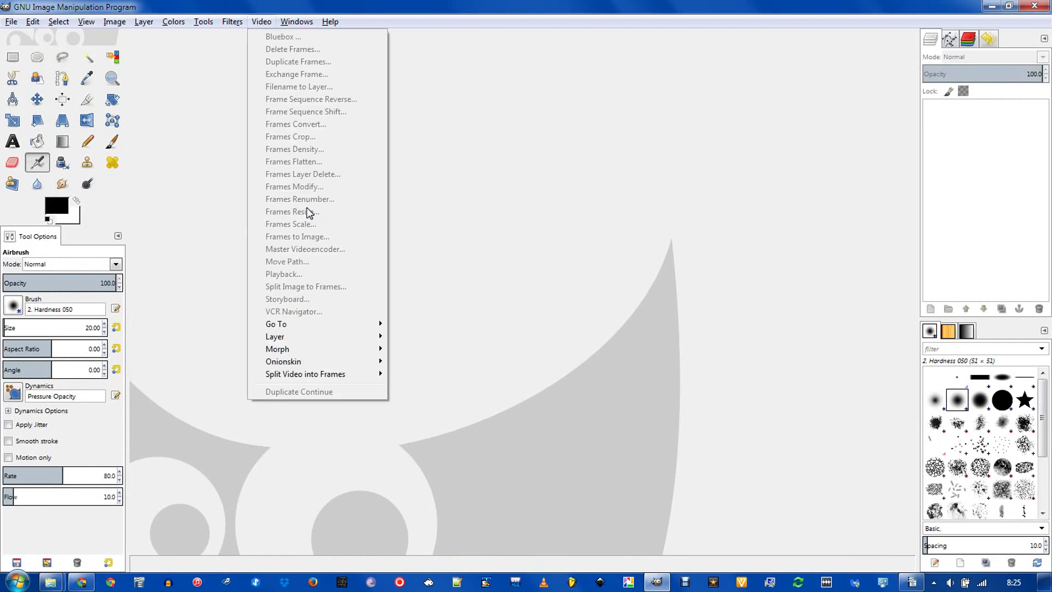
mouse_move(317, 379)
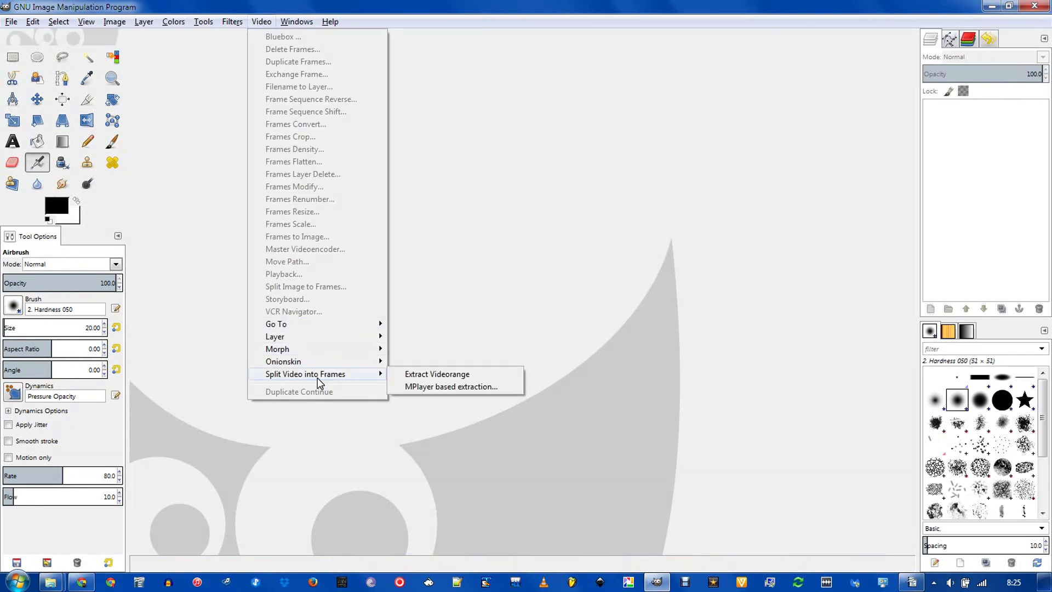
left_click(439, 375)
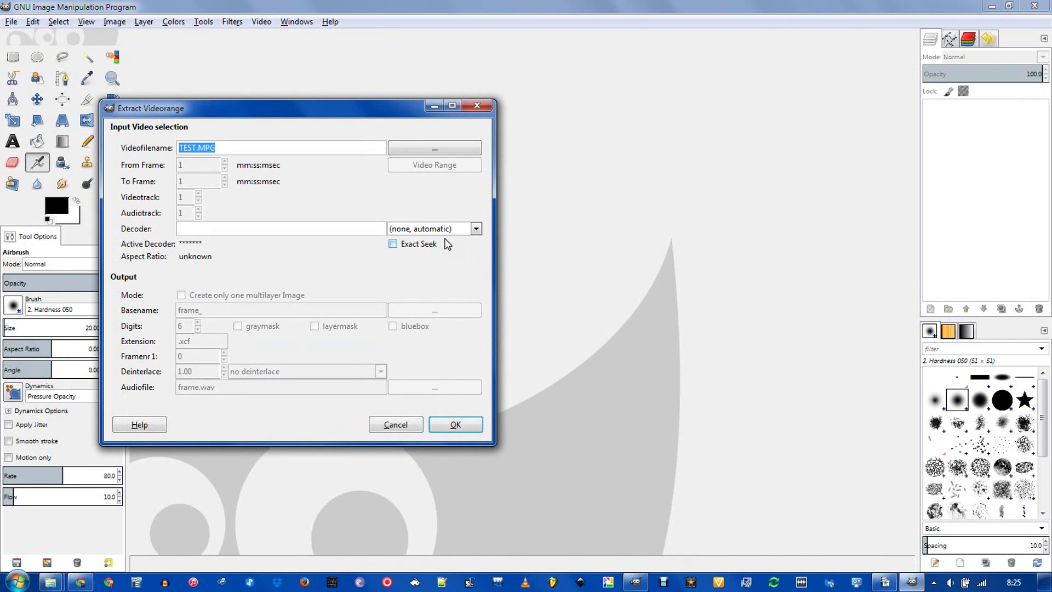
left_click(435, 148)
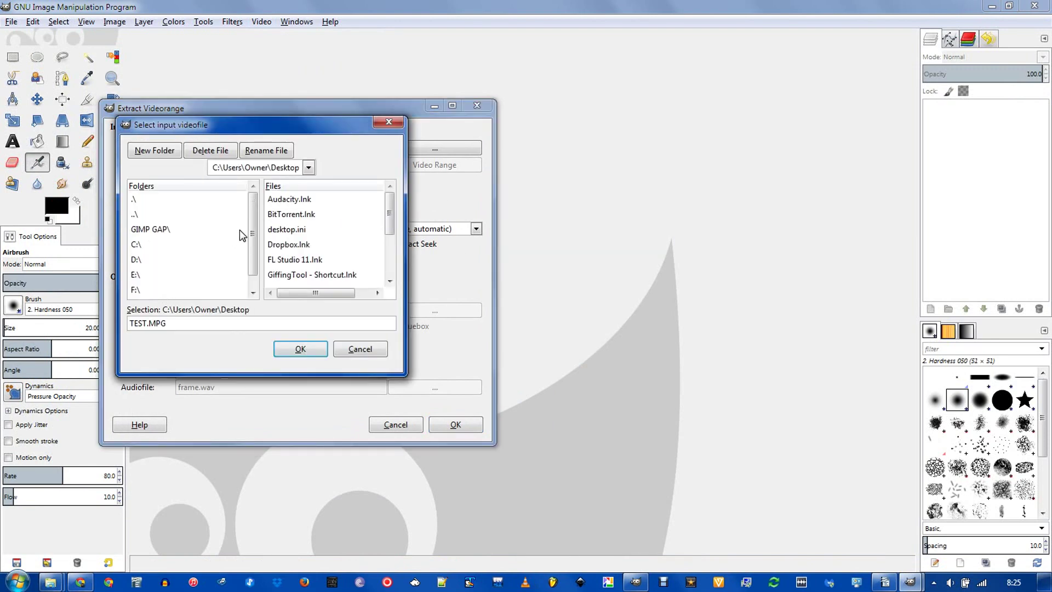
double_click(239, 229)
left_click(297, 345)
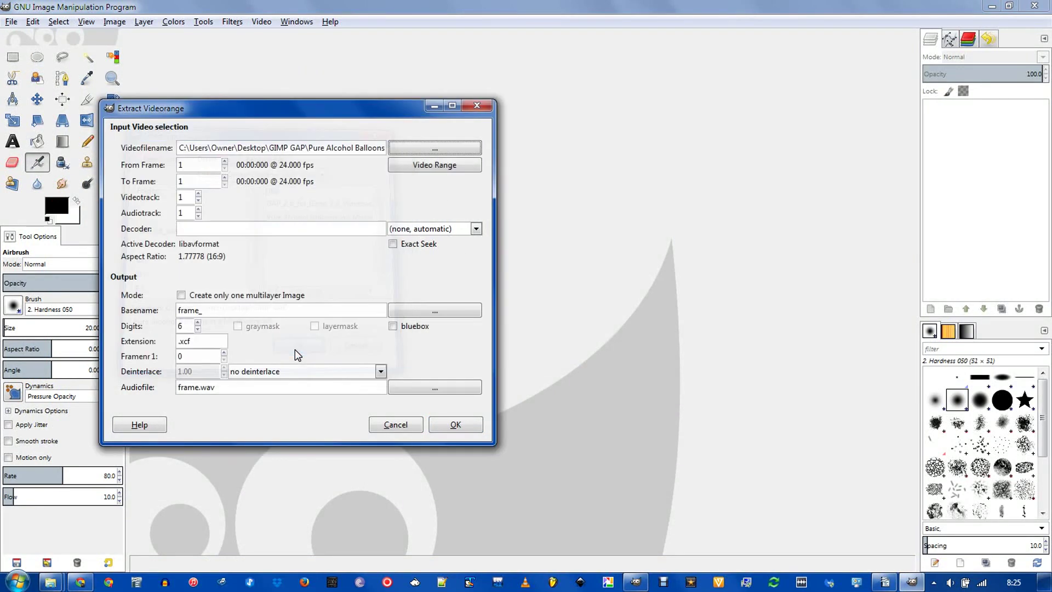
Step: Scrub the preview to the burning-microwave frames and set the start frame to 22
left_click(434, 171)
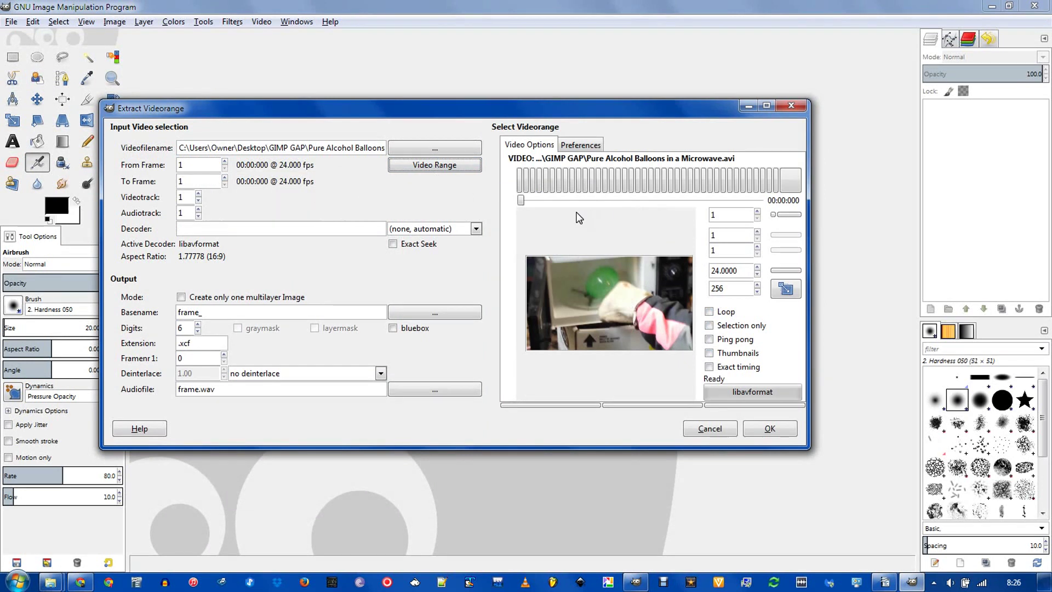
left_click_drag(520, 201, 527, 201)
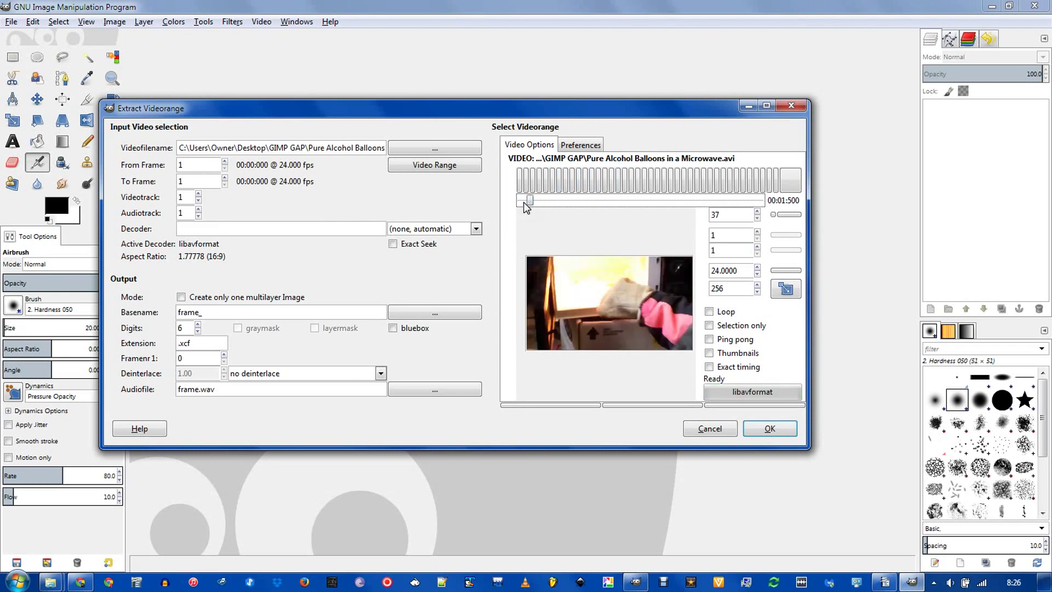
left_click(757, 218)
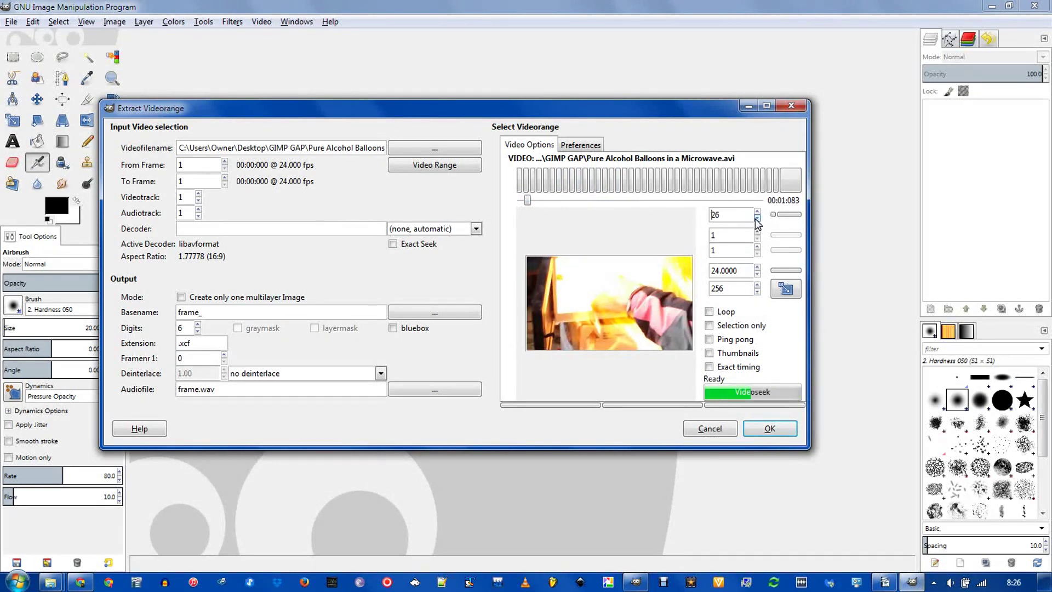
left_click(757, 218)
left_click(757, 218)
left_click(757, 219)
left_click(757, 219)
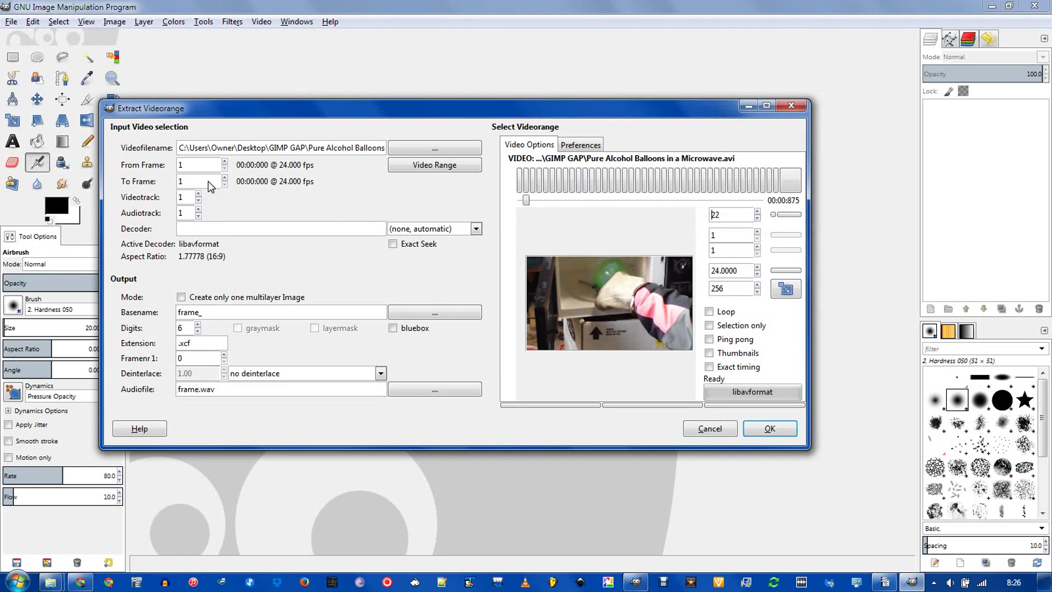
double_click(183, 164)
type("22")
Step: Step the preview to frame 45 and set the To Frame value to 45
left_click_drag(525, 200, 536, 201)
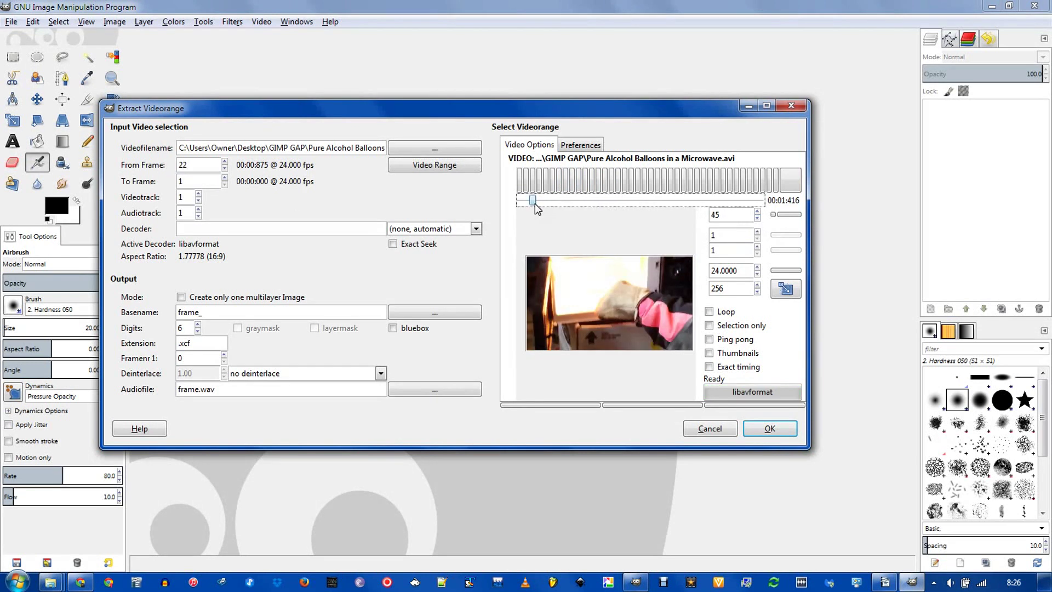
left_click(757, 218)
left_click(757, 218)
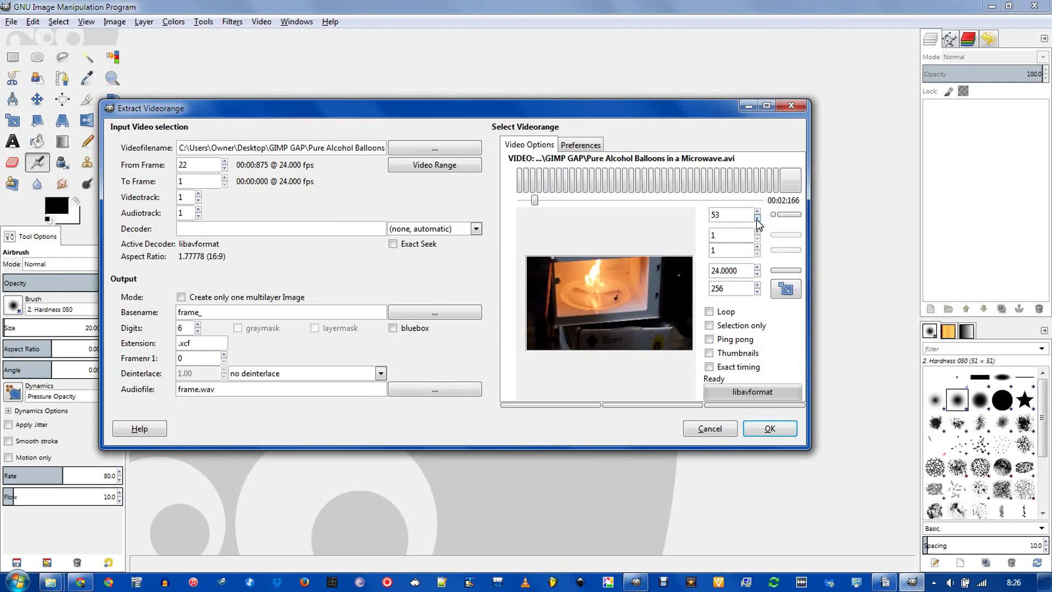
left_click(757, 218)
left_click(757, 219)
left_click(757, 218)
left_click(757, 218)
left_click(757, 218)
left_click(758, 218)
left_click(757, 218)
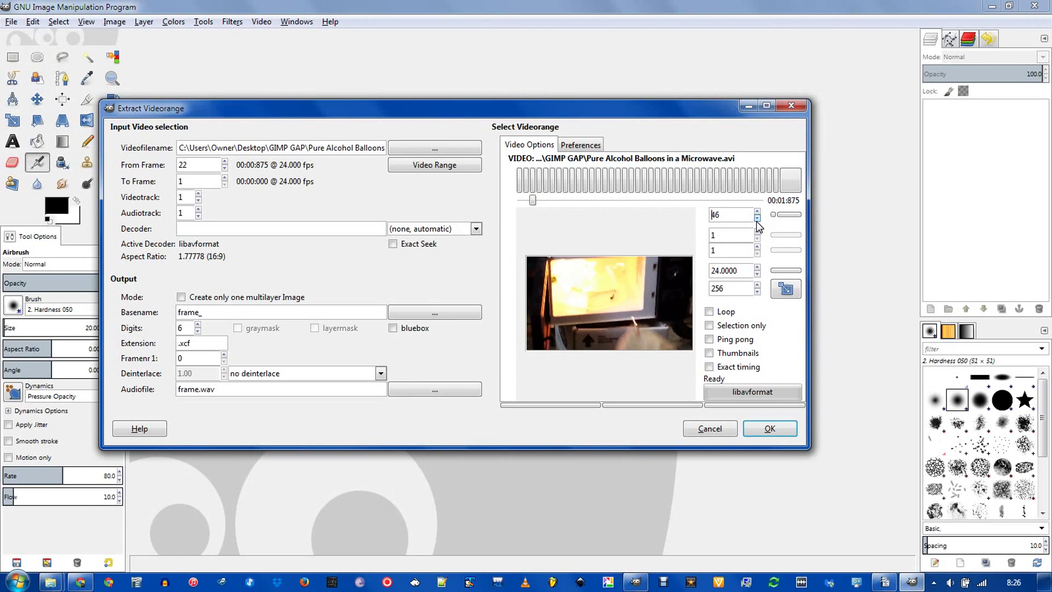
left_click(758, 218)
left_click(757, 218)
double_click(212, 184)
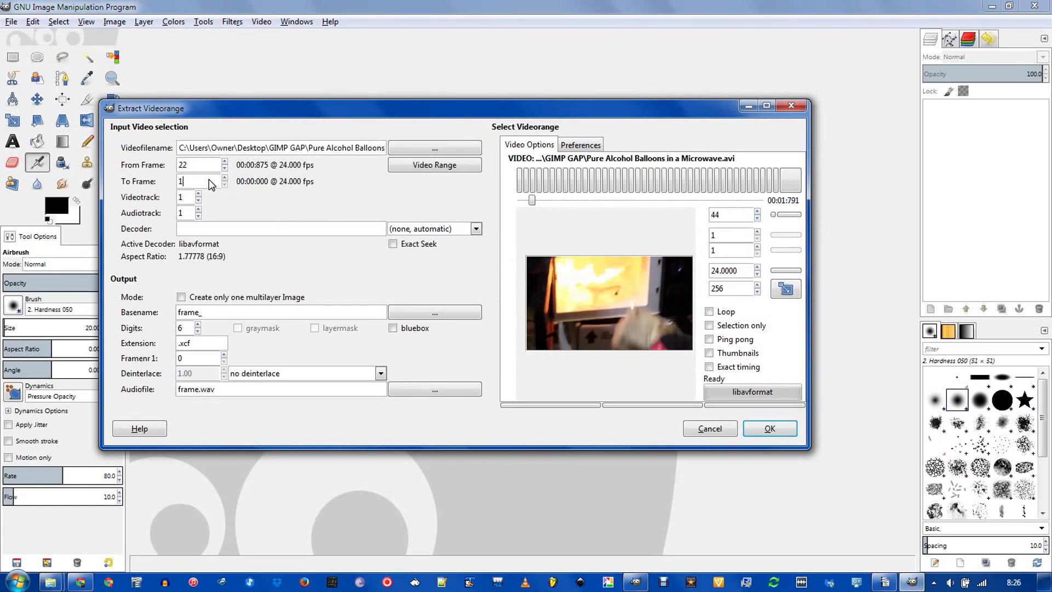
type("45")
Step: Extract the frames into one multilayer image, overwriting frame.wav, and check the resulting layers
left_click(200, 298)
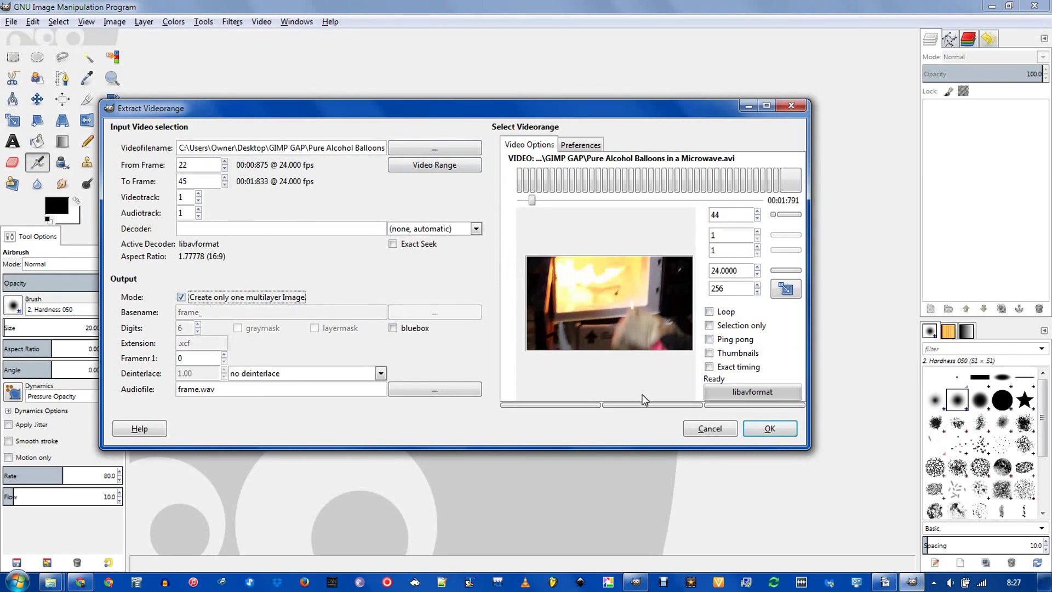
left_click(767, 429)
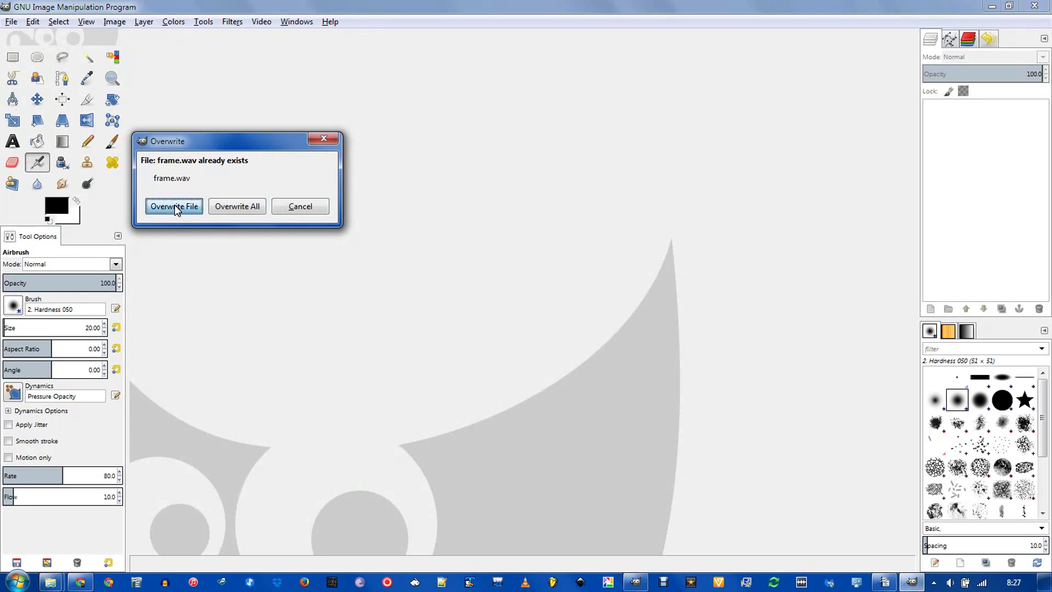
left_click(175, 207)
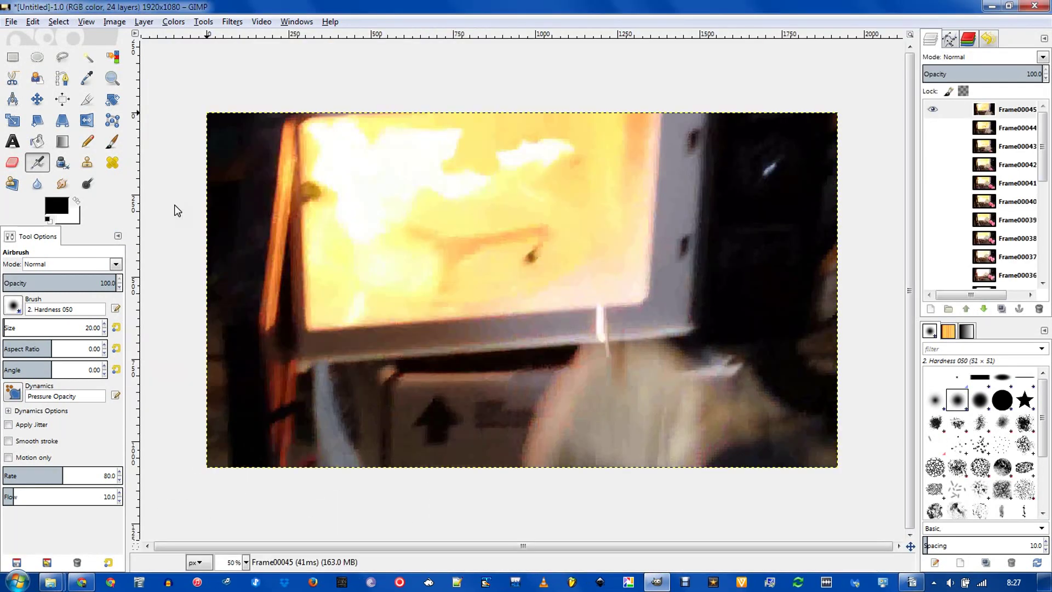
left_click_drag(1042, 146, 1043, 180)
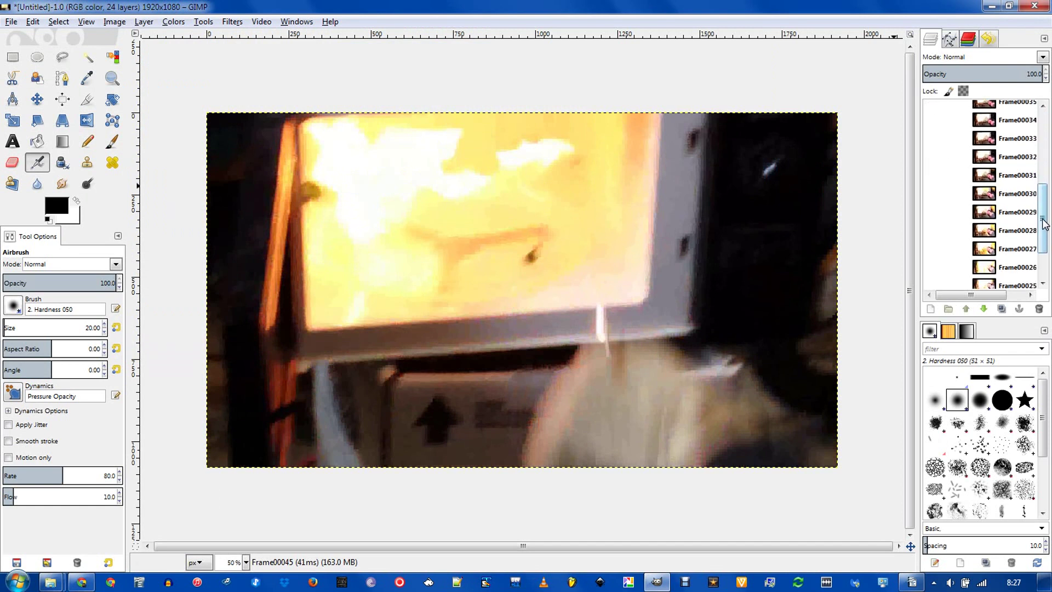
left_click_drag(986, 295, 1005, 304)
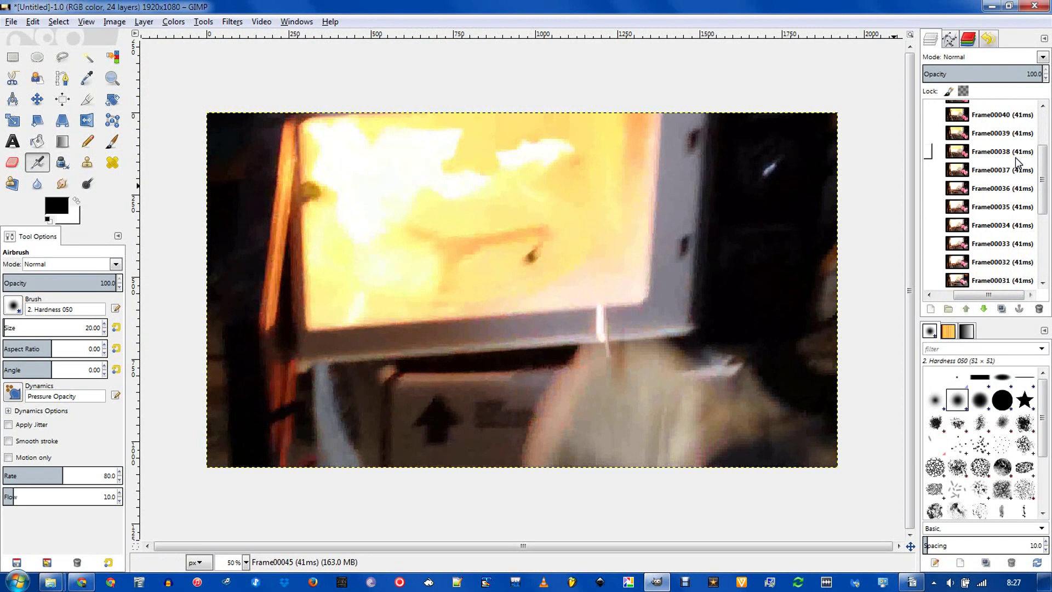
Step: Compute 1000/24 in Calculator to confirm the 41ms frame timing
key("XF86Calculator")
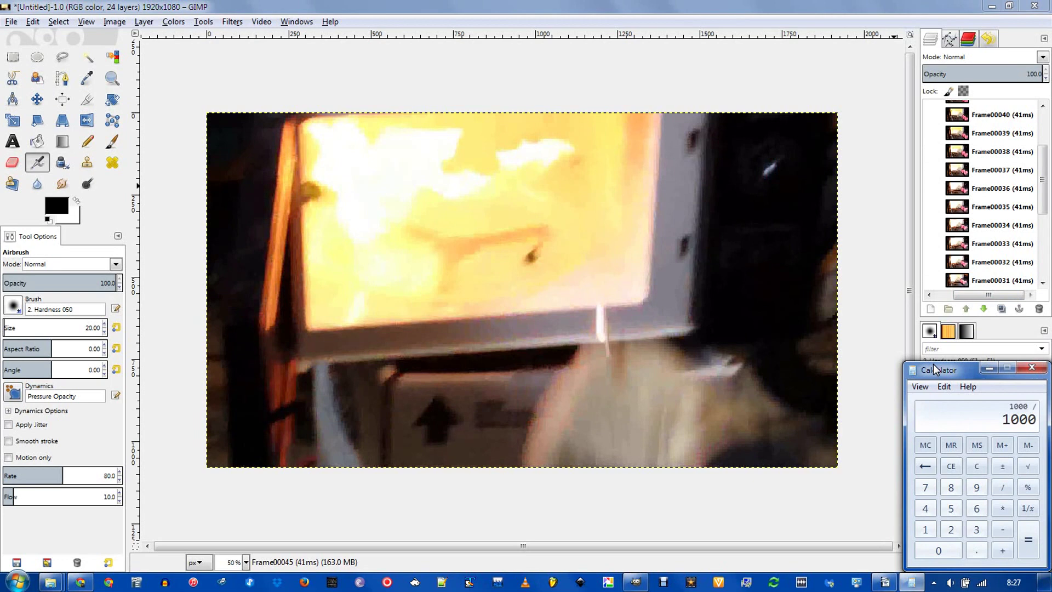
type("24")
key("Return")
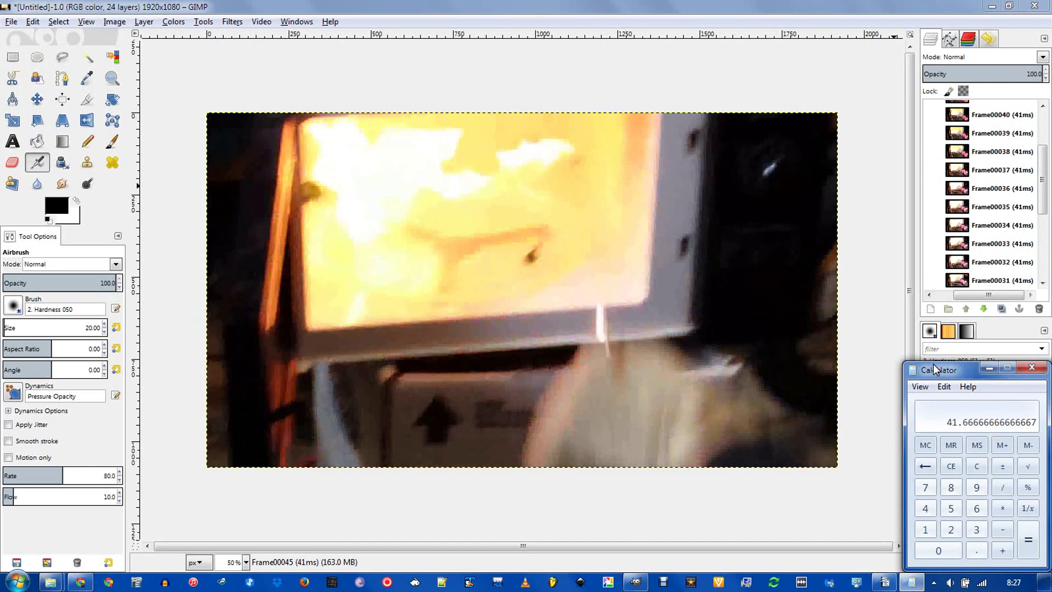
left_click(1041, 371)
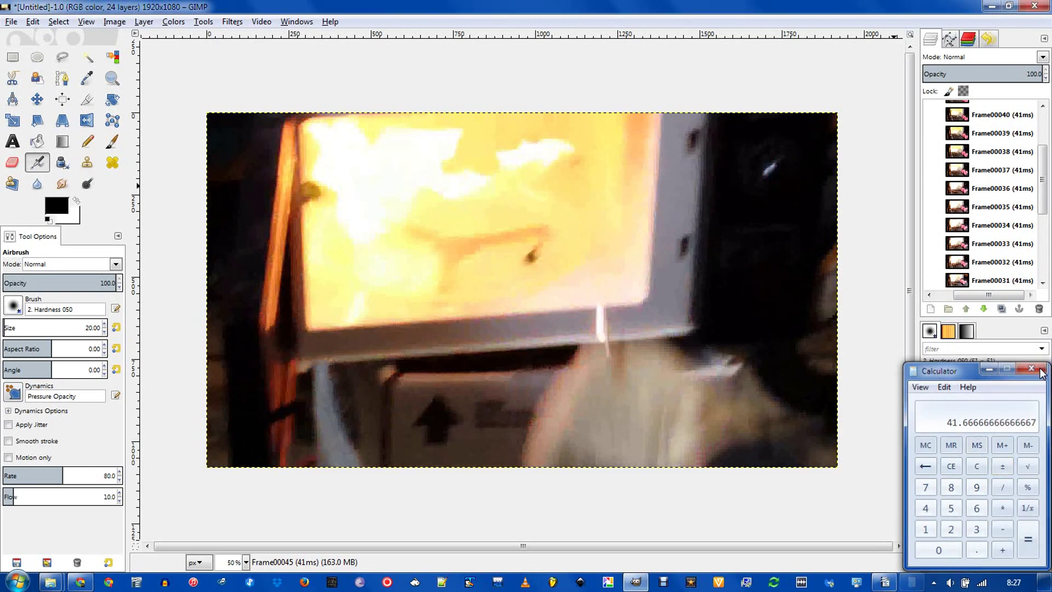
left_click(232, 23)
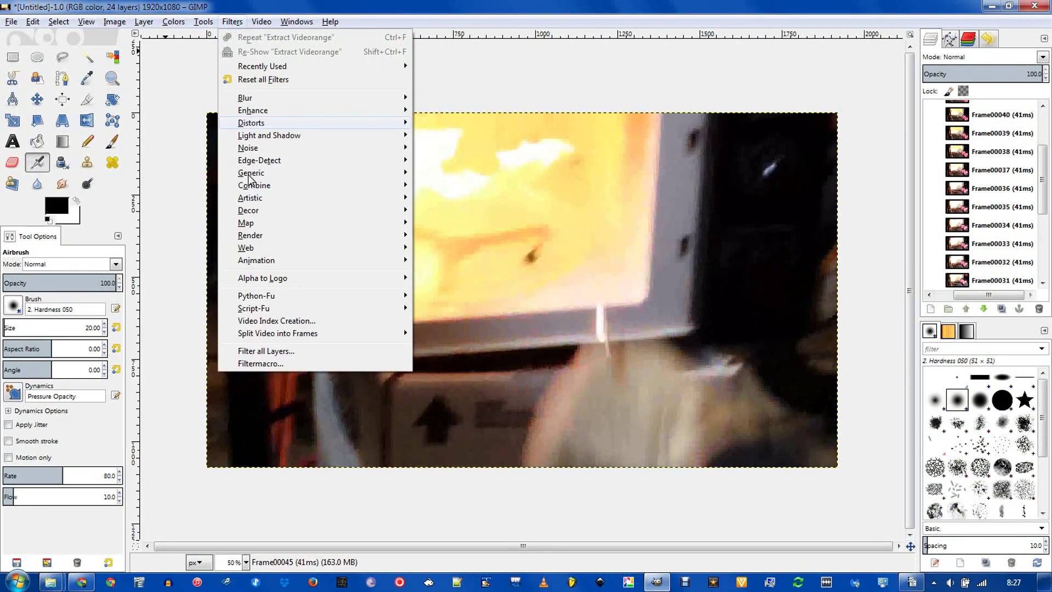
mouse_move(376, 260)
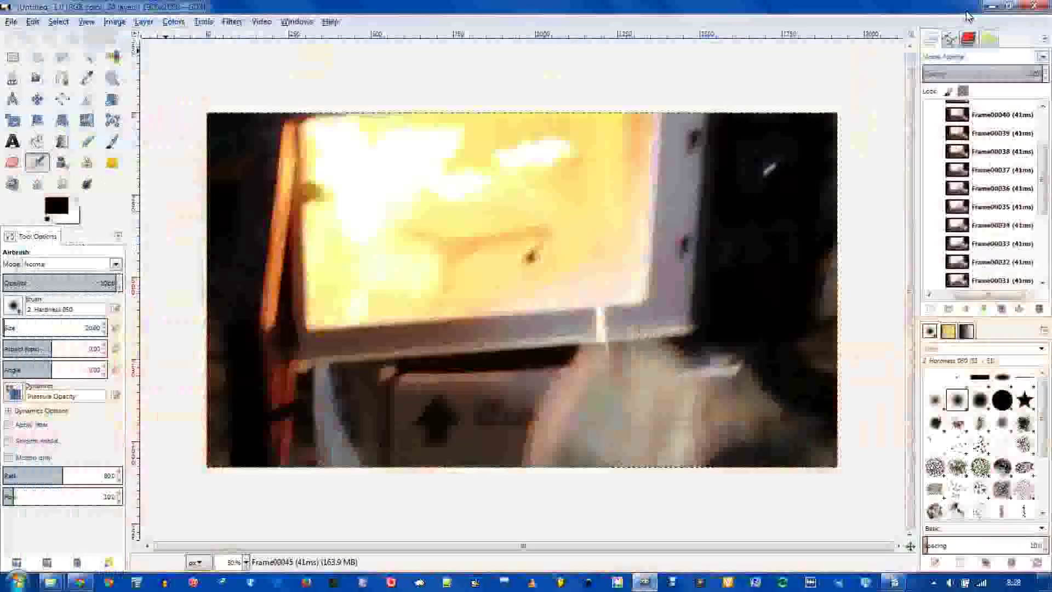
Step: Scale the image to 1280x720 by setting Height to 720 px with the chain linked
left_click(123, 23)
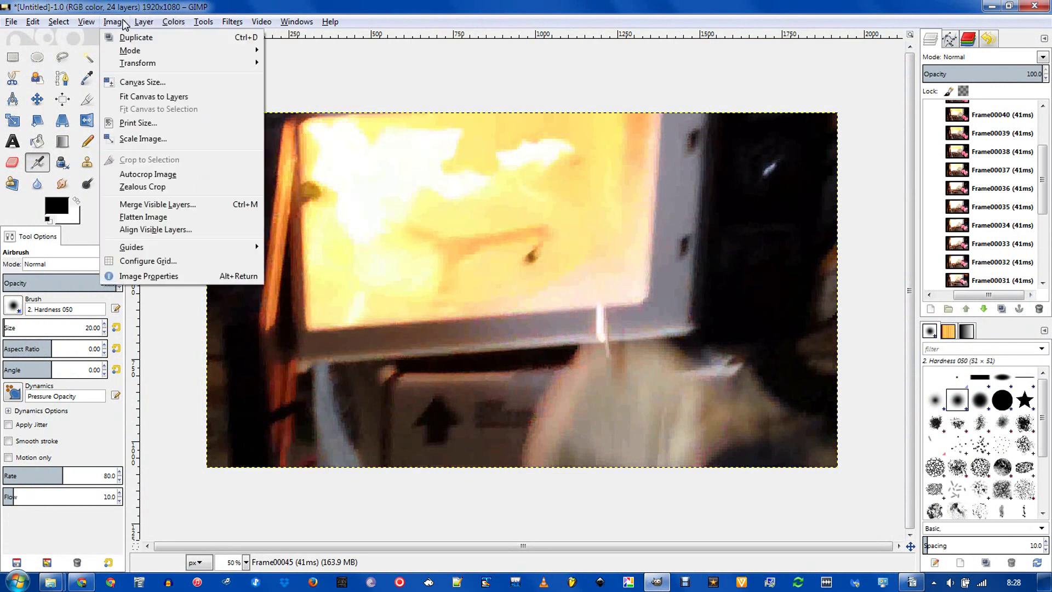
left_click(164, 144)
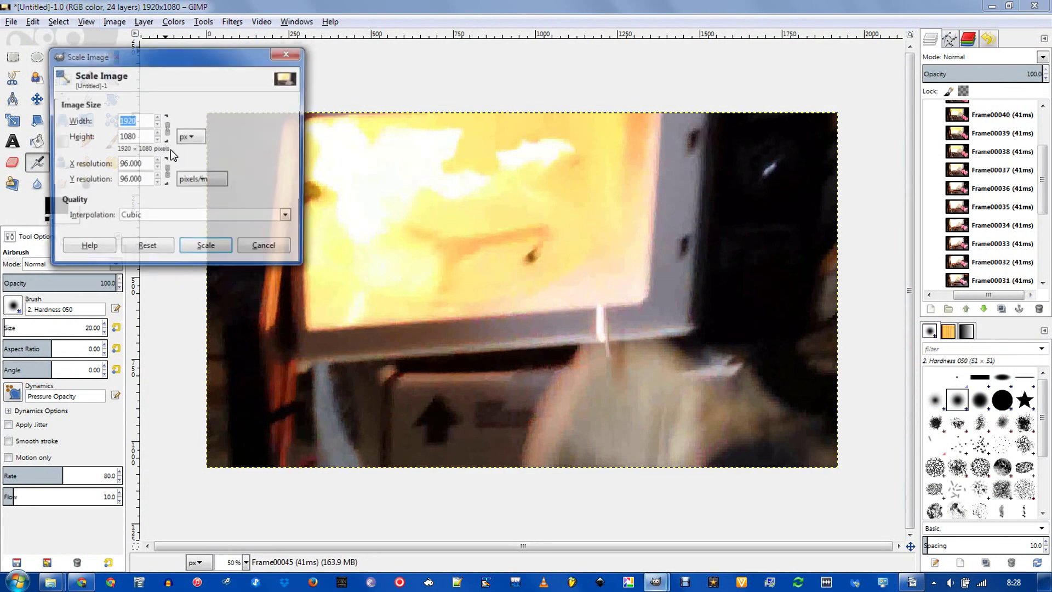
left_click_drag(145, 139, 119, 136)
type("720")
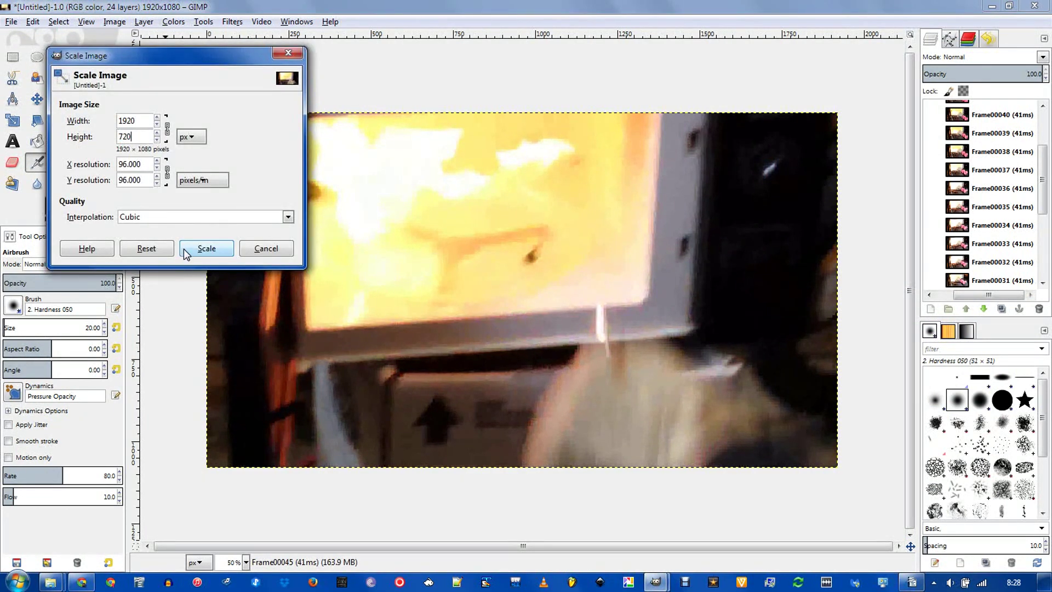
left_click(184, 249)
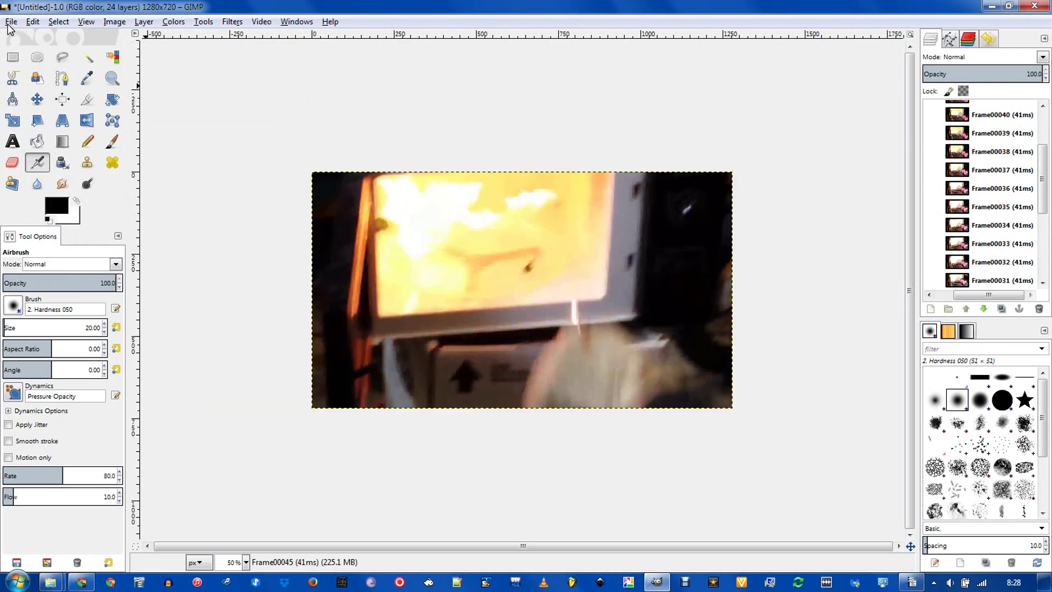
Step: Export the layers as Untitled.gif, an animated GIF set to loop forever
left_click(10, 22)
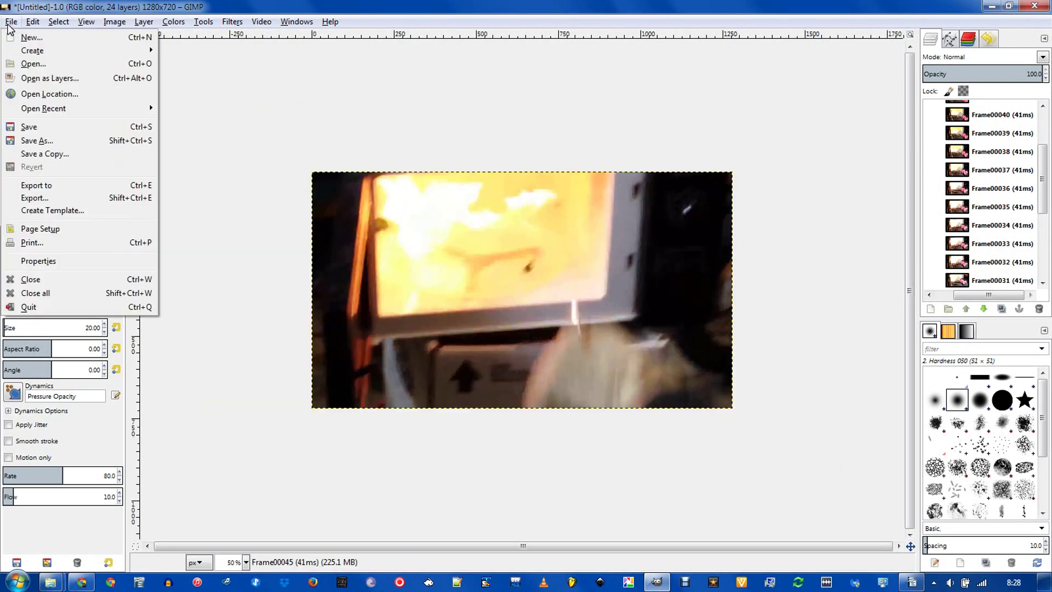
left_click(54, 198)
double_click(207, 134)
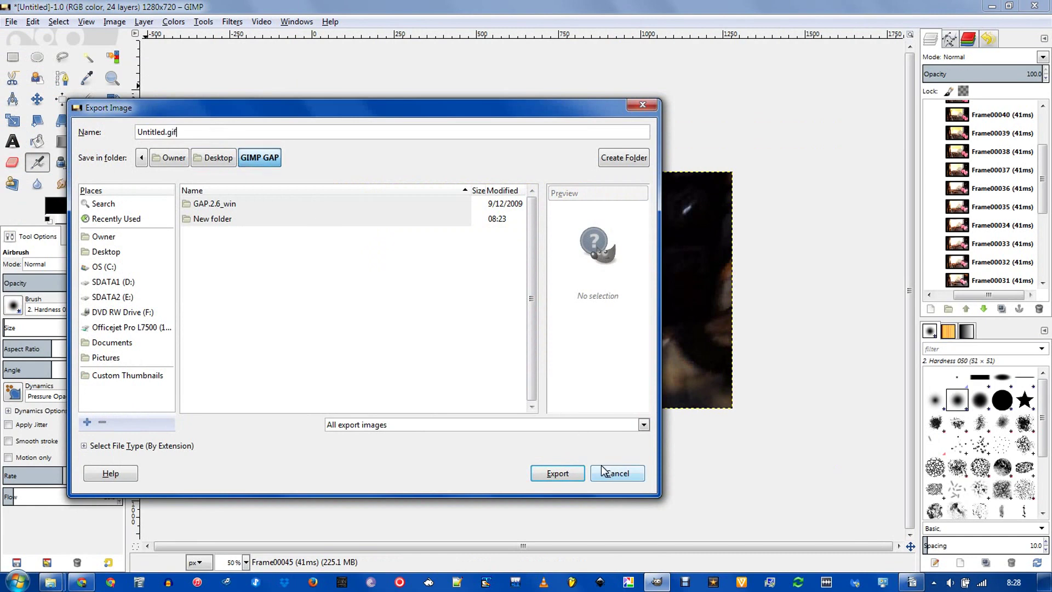
left_click(568, 475)
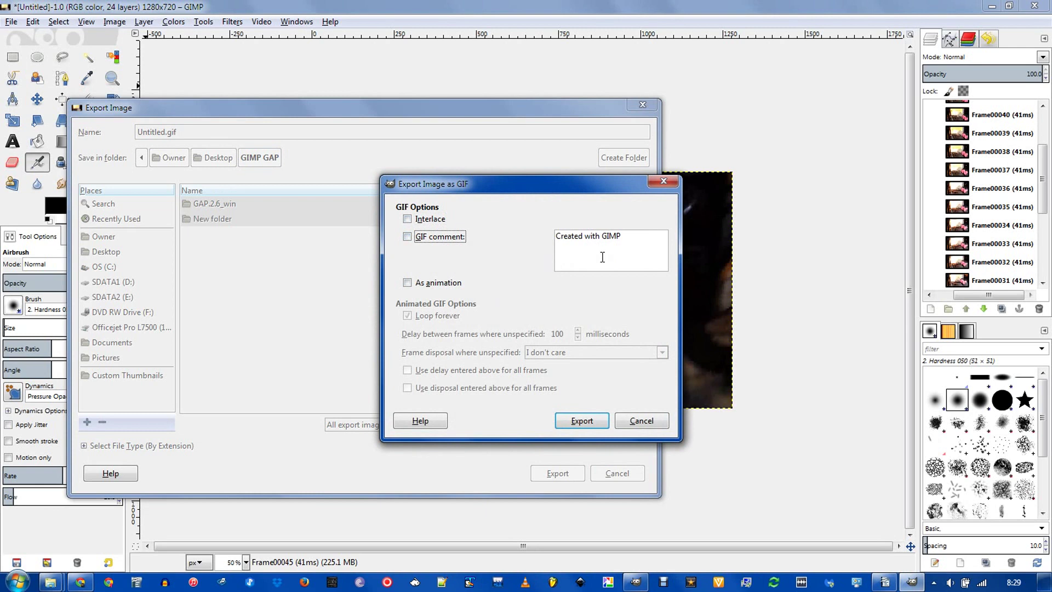
left_click(444, 285)
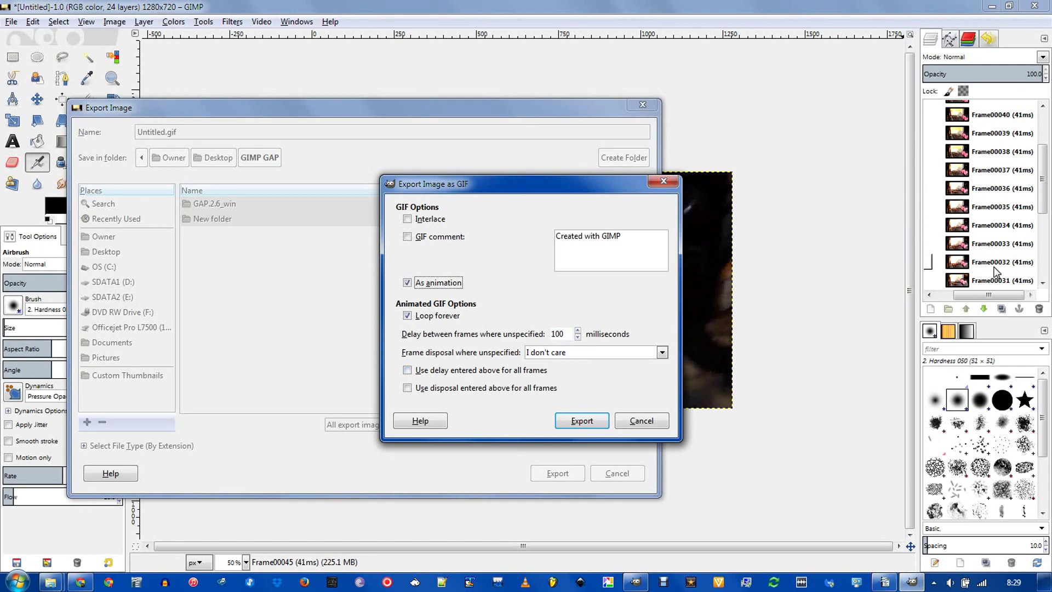
left_click(592, 419)
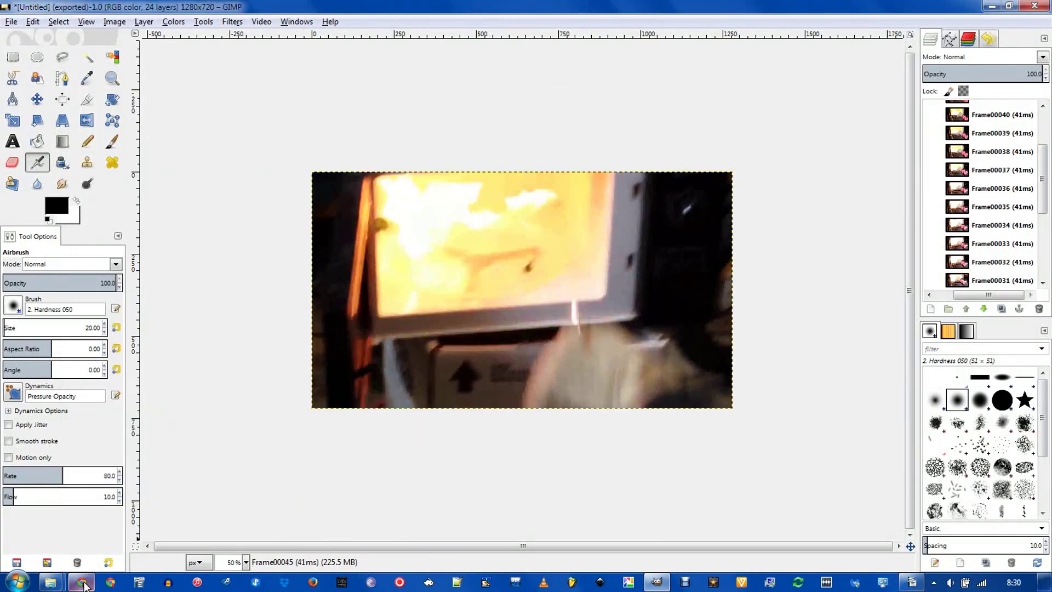
Step: Switch to the GIMP GAP Explorer window and check Untitled.gif's details: 1280 x 720, 4.04 MB
left_click(83, 584)
mouse_move(50, 582)
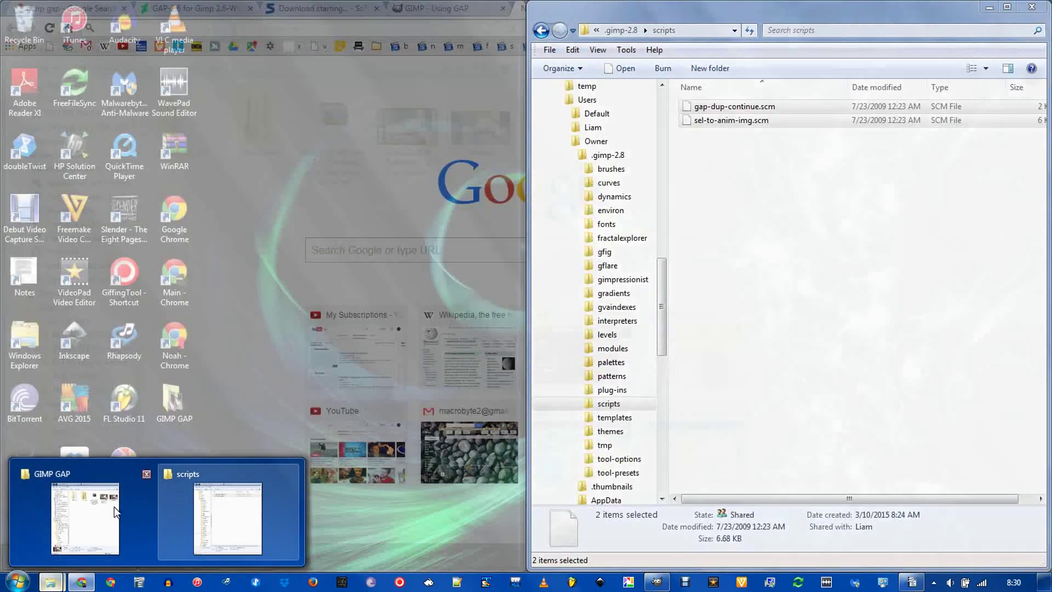
left_click(85, 518)
mouse_move(489, 138)
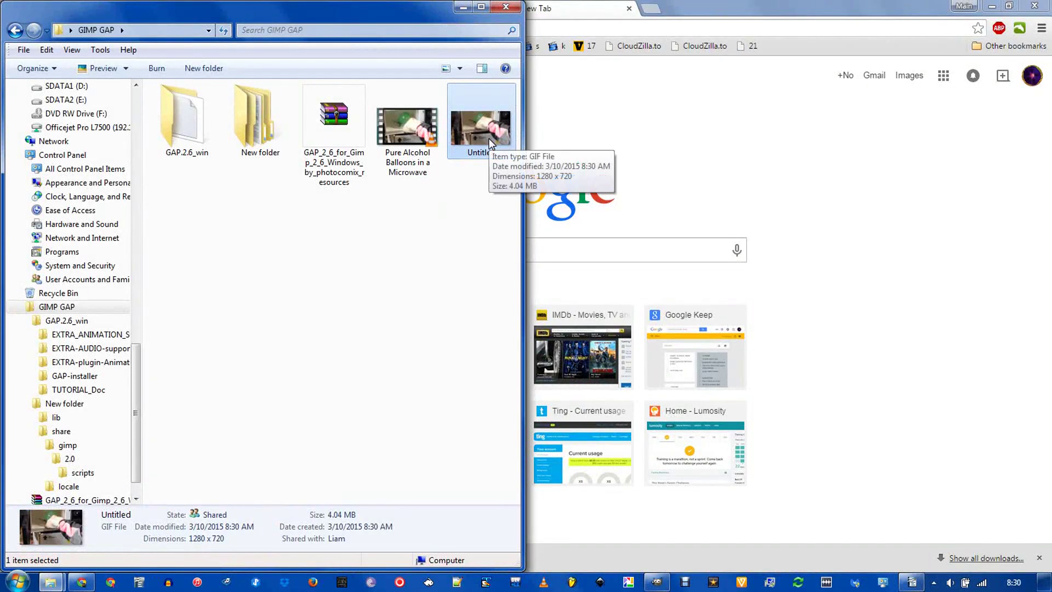